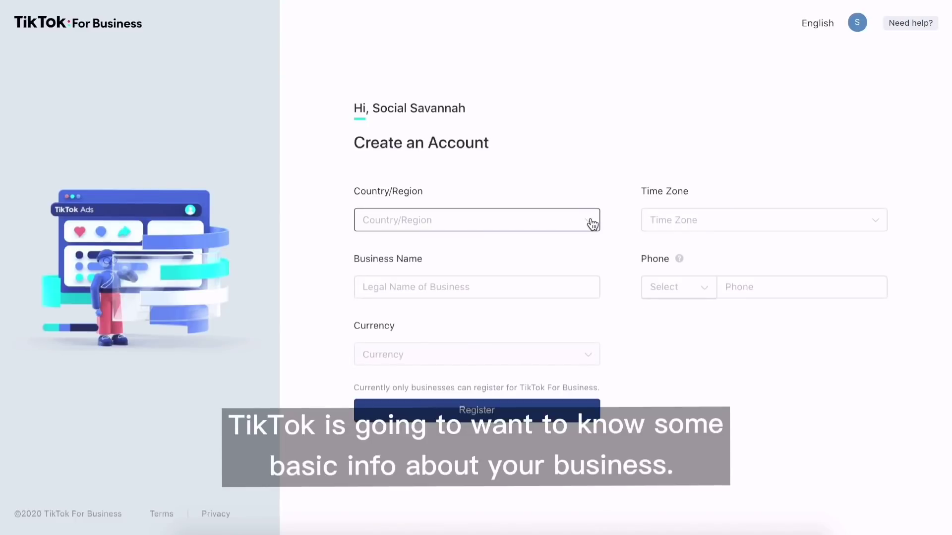
Fill the TikTok For Business form with United States, business name 'Samples Beauty Shop', and a contact phone number.
{"action": "type", "text": "unite"}
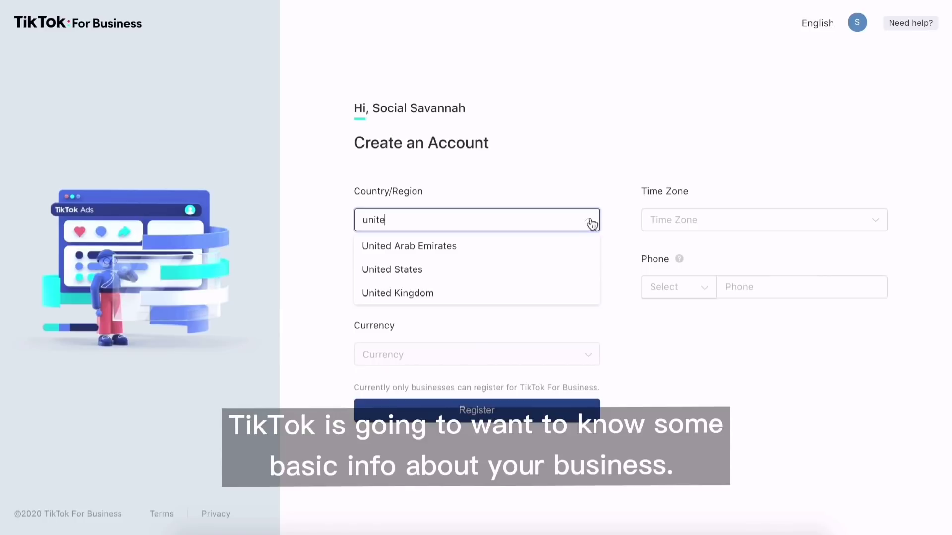
{"action": "left_click", "coordinate": [491, 278]}
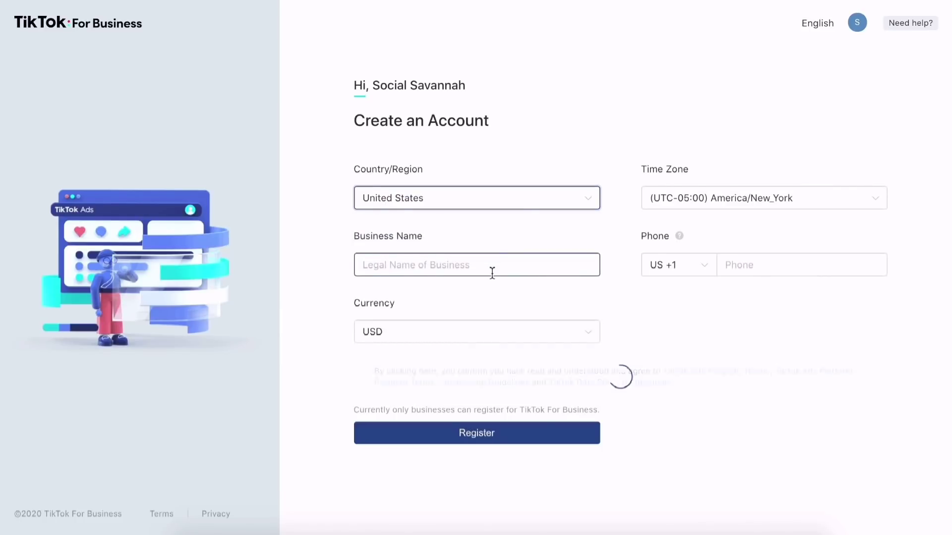
{"action": "left_click", "coordinate": [560, 266]}
{"action": "scroll", "coordinate": [561, 266], "scroll_direction": "down", "scroll_amount": 1}
{"action": "type", "text": "Samples Baeu"}
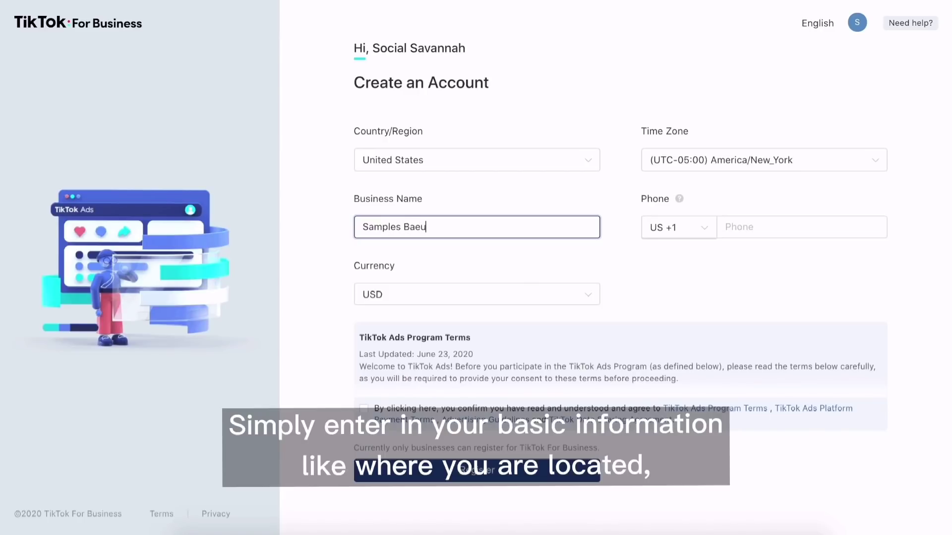
{"action": "key", "text": "BackSpace"}
{"action": "key", "text": "BackSpace"}
{"action": "key", "text": "BackSpace"}
{"action": "type", "text": "eauty Shop"}
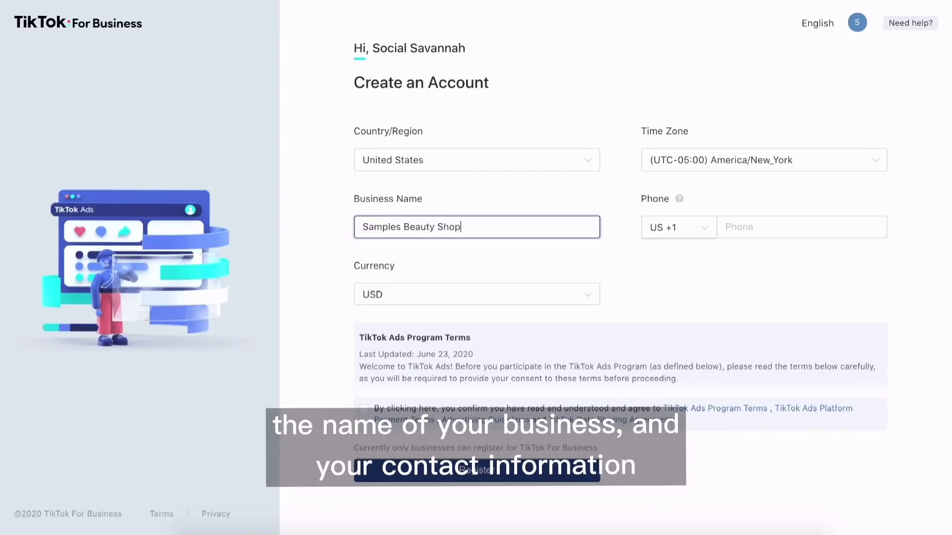
{"action": "key", "text": "Tab"}
{"action": "left_click", "coordinate": [735, 228]}
{"action": "type", "text": "XXXXXX"}
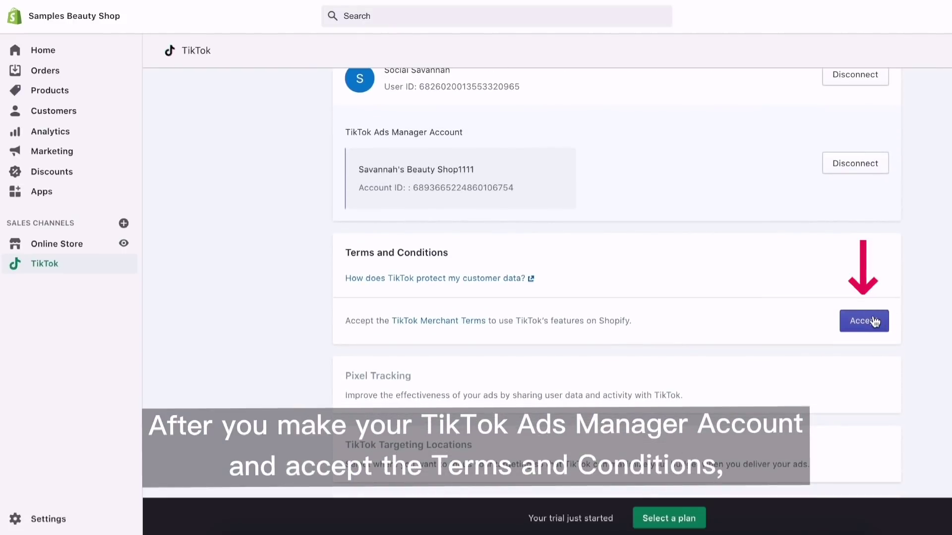
Accept the TikTok Merchant Terms and create a Pixel Tracking pixel for the store.
{"action": "left_click", "coordinate": [874, 323]}
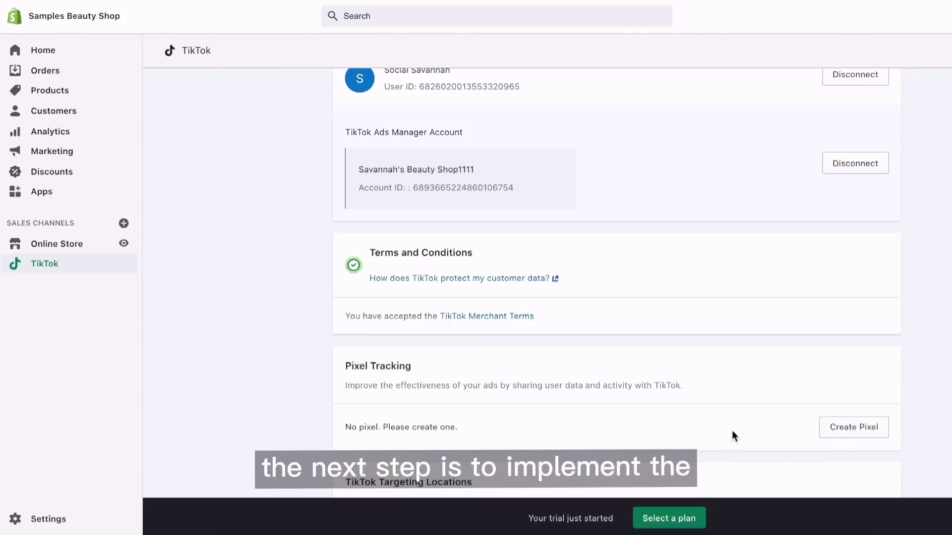
{"action": "left_click", "coordinate": [847, 429]}
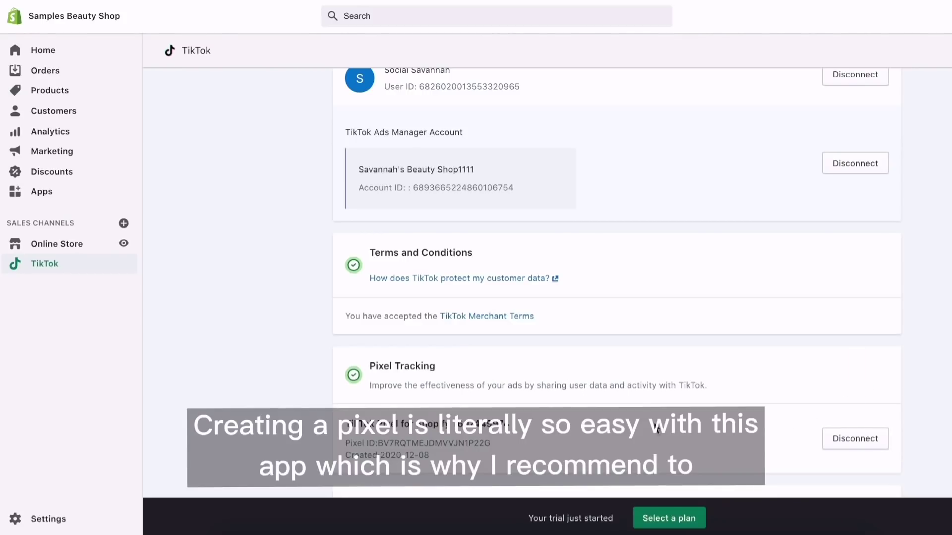
{"action": "scroll", "coordinate": [656, 428], "scroll_direction": "down", "scroll_amount": 4}
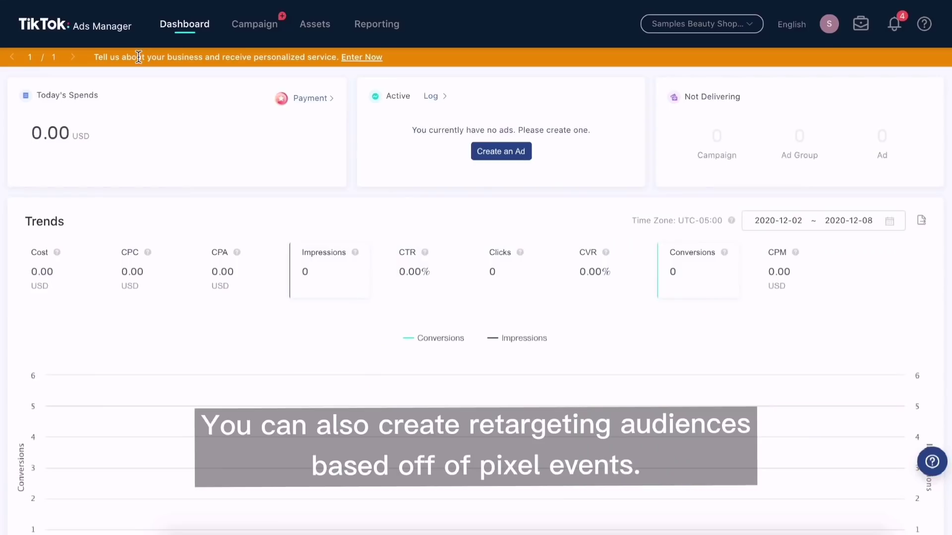
Go to the Audience page under Assets in TikTok Ads Manager.
{"action": "mouse_move", "coordinate": [327, 38]}
{"action": "left_click", "coordinate": [323, 117]}
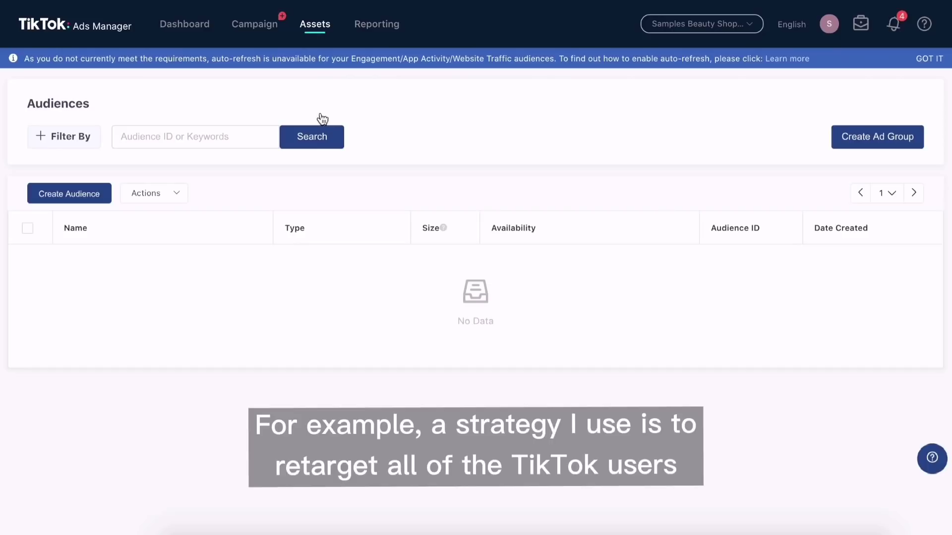
Create a custom Website Traffic audience of Page View visitors over the past 30 days.
{"action": "left_click", "coordinate": [93, 194]}
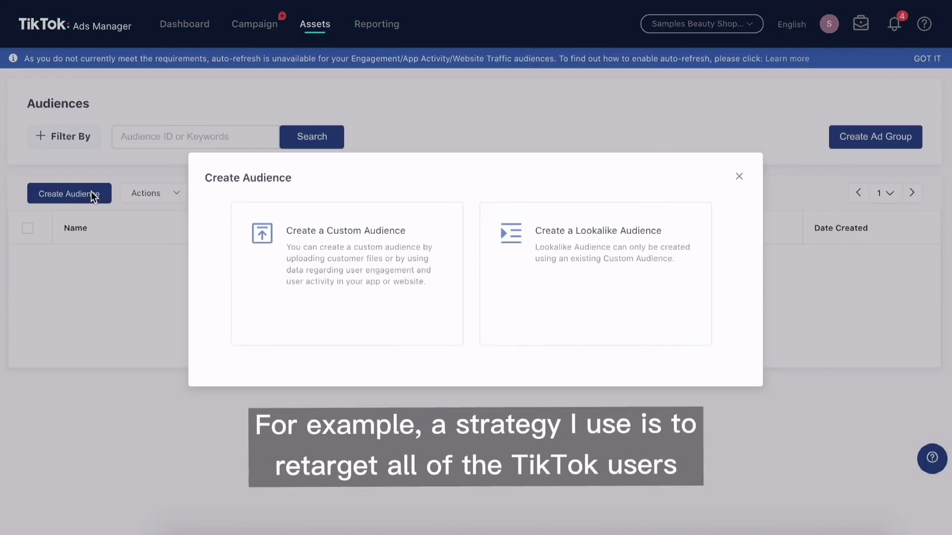
{"action": "left_click", "coordinate": [389, 246]}
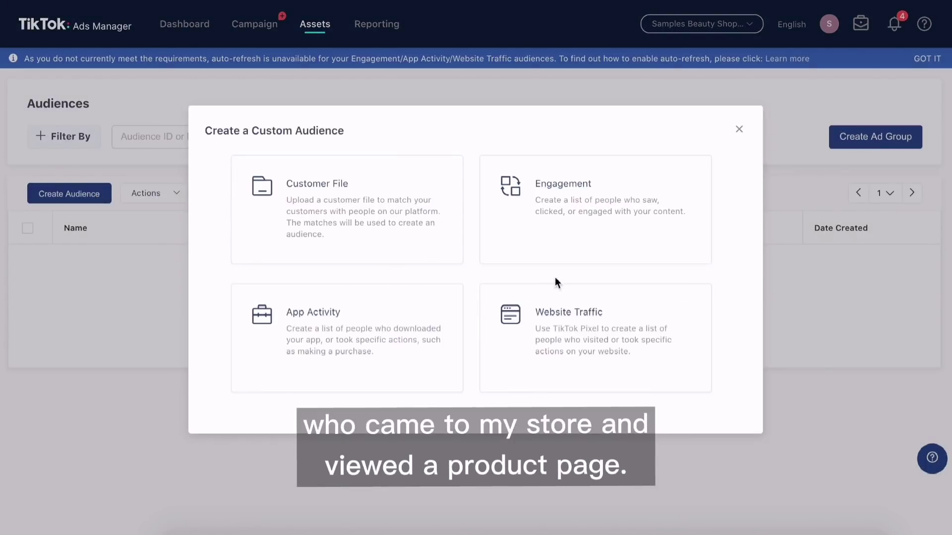
{"action": "left_click", "coordinate": [556, 304]}
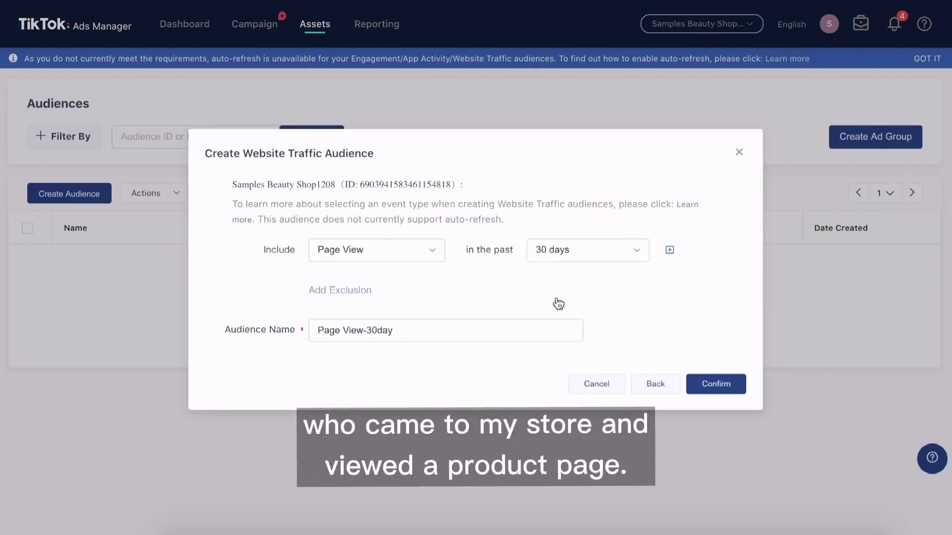
{"action": "left_click", "coordinate": [364, 250]}
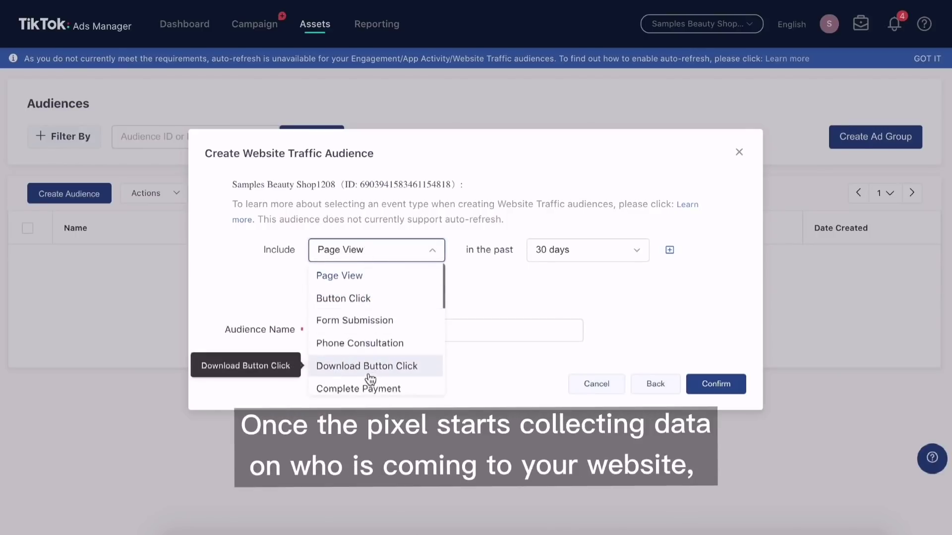
{"action": "left_click", "coordinate": [577, 257]}
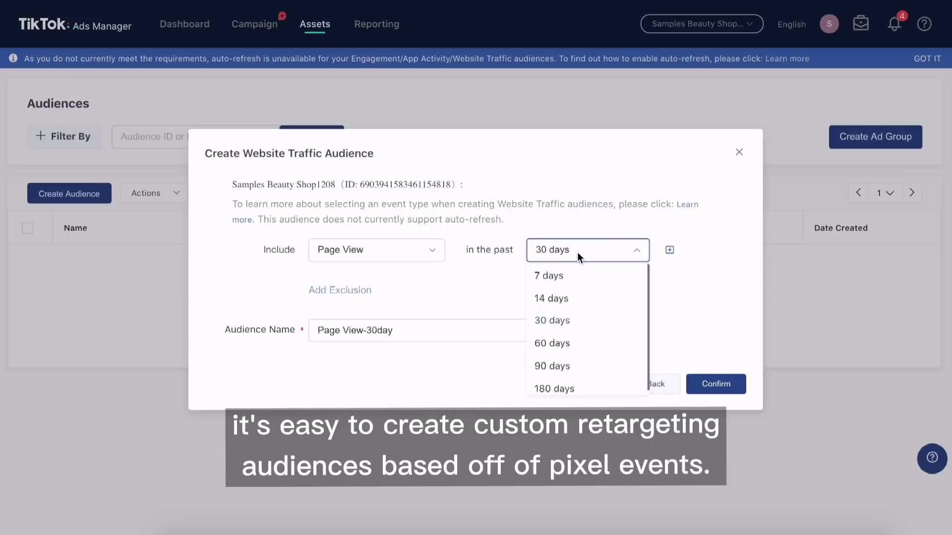
{"action": "left_click", "coordinate": [691, 337]}
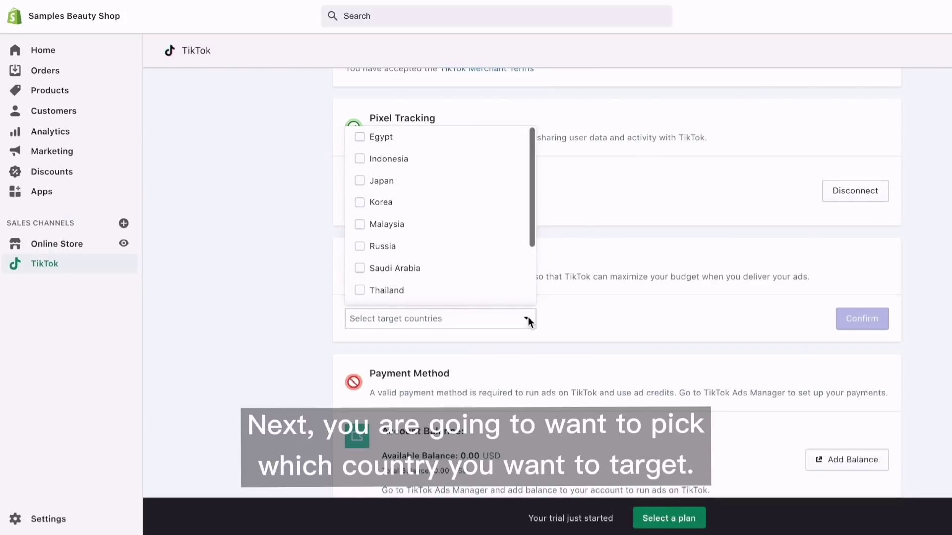
{"action": "scroll", "coordinate": [490, 280], "scroll_direction": "down", "scroll_amount": 3}
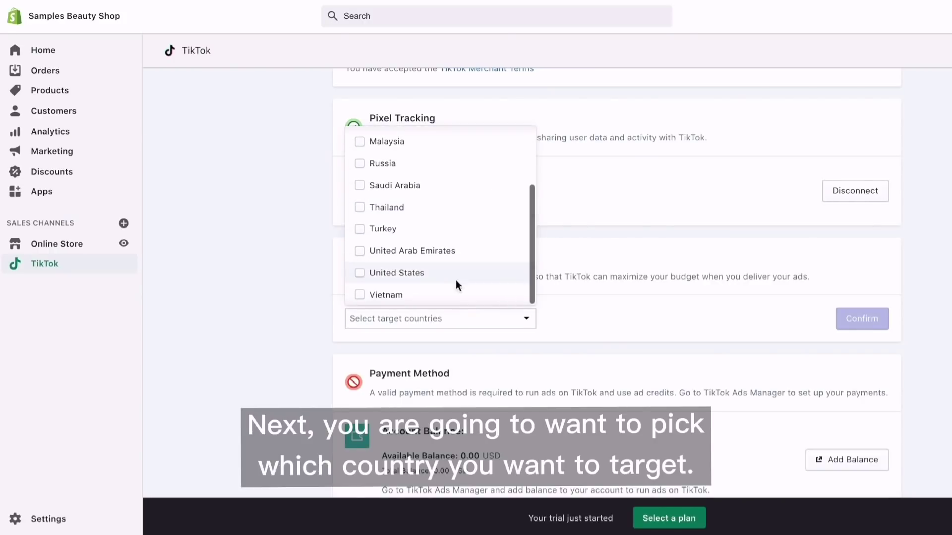
Select United States as the TikTok targeting country and confirm it.
{"action": "left_click", "coordinate": [432, 275]}
{"action": "left_click", "coordinate": [872, 317]}
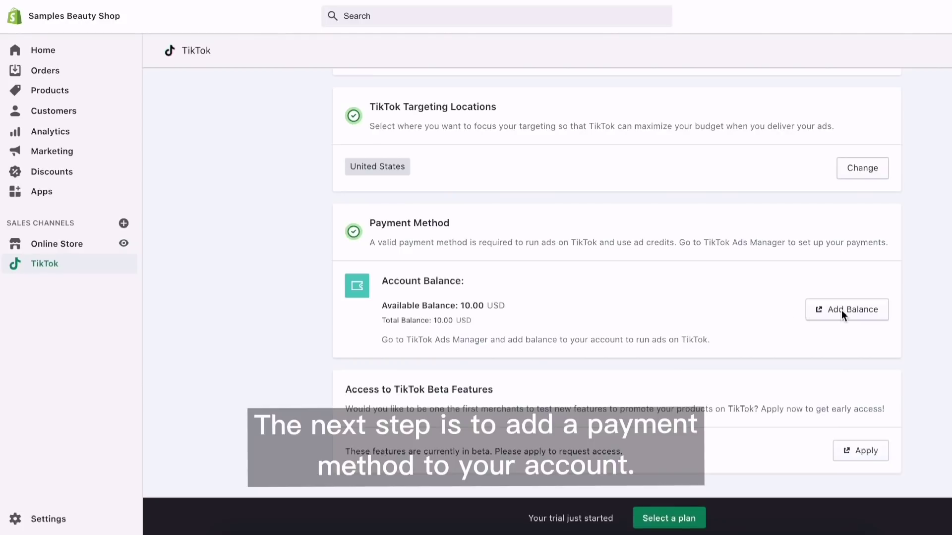
{"action": "scroll", "coordinate": [676, 340], "scroll_direction": "up", "scroll_amount": 10}
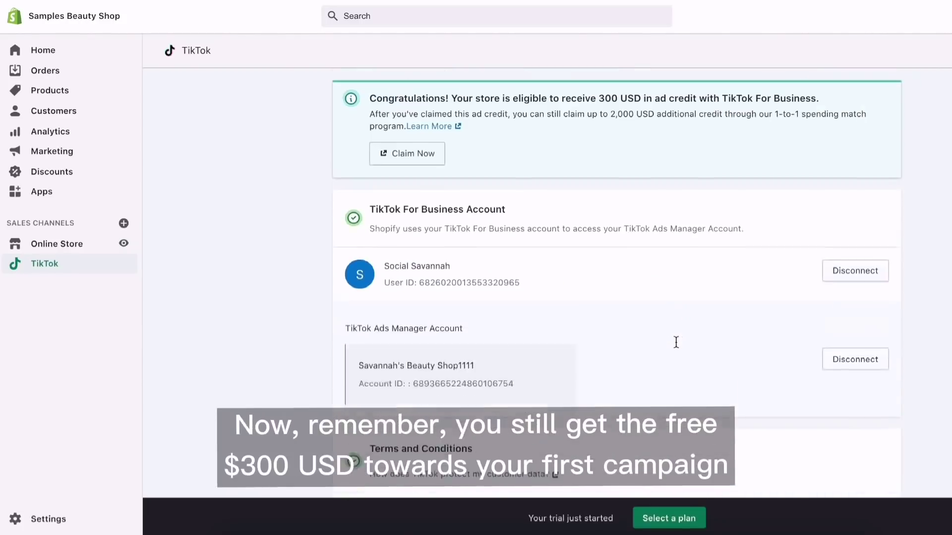
{"action": "scroll", "coordinate": [676, 341], "scroll_direction": "up", "scroll_amount": 2}
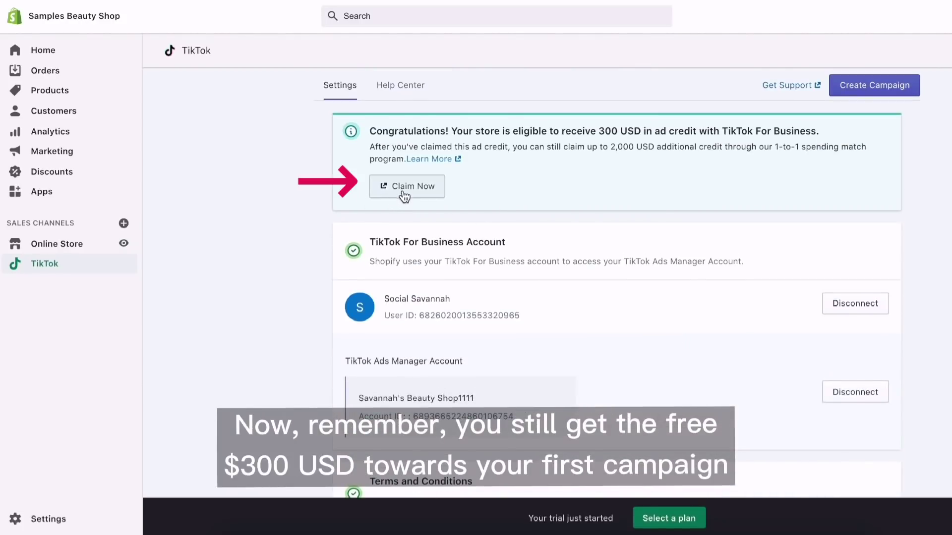
{"action": "scroll", "coordinate": [404, 194], "scroll_direction": "down", "scroll_amount": 1}
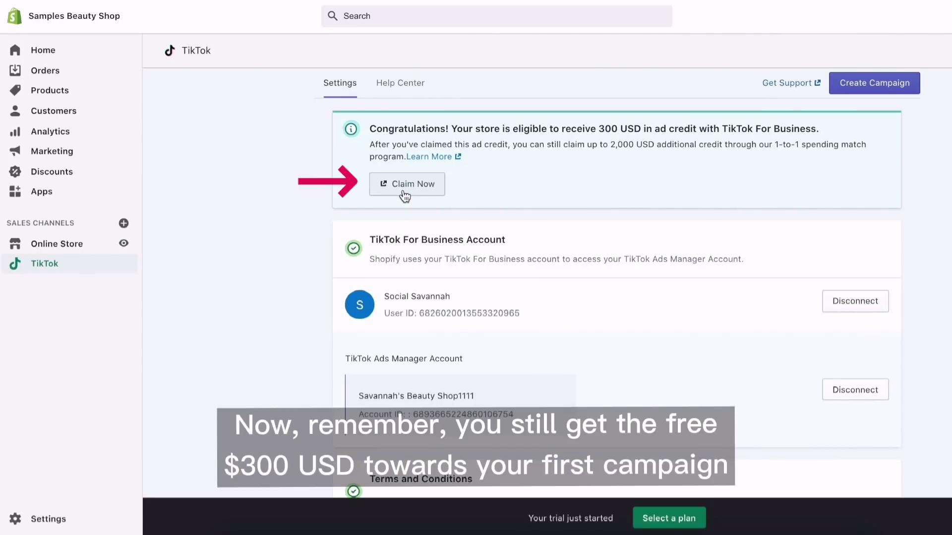
{"action": "scroll", "coordinate": [404, 197], "scroll_direction": "up", "scroll_amount": 1}
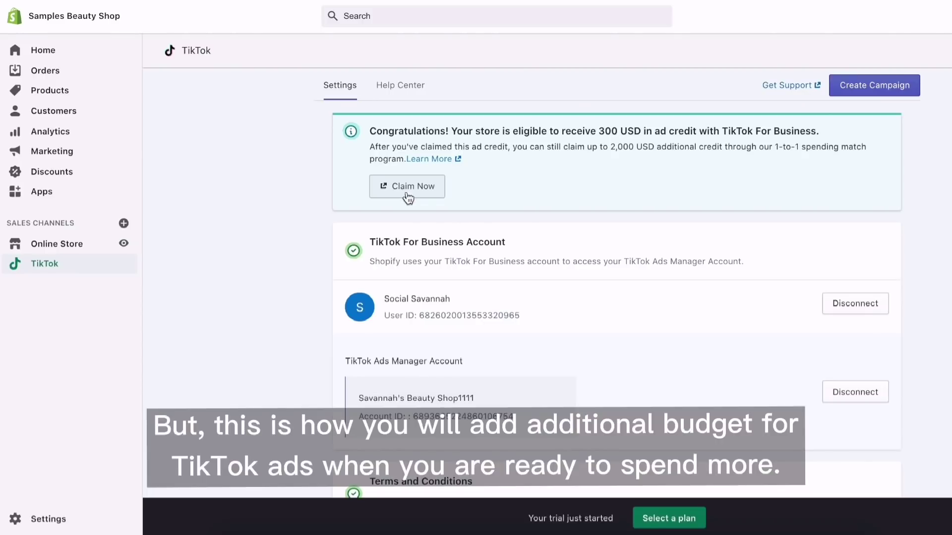
{"action": "left_click", "coordinate": [875, 86]}
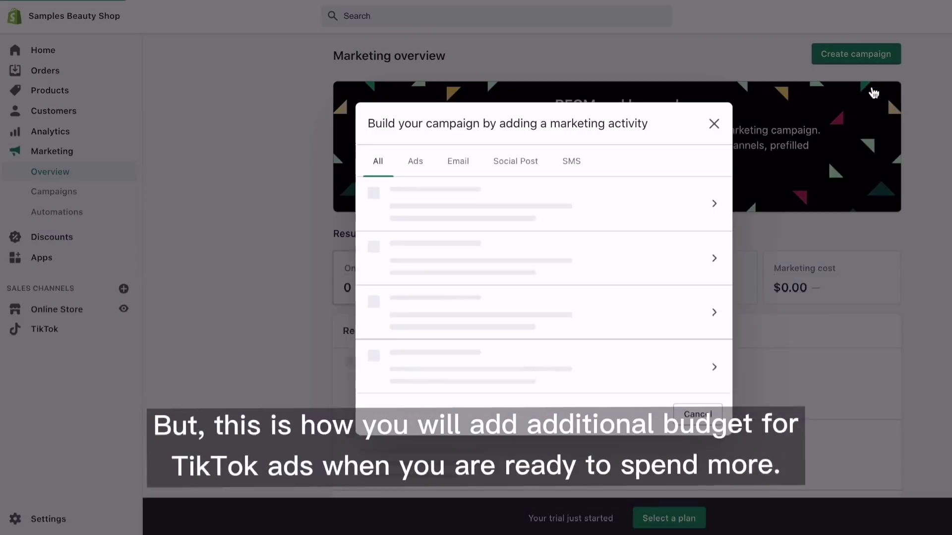
Choose the TikTok Conversion Ads activity and add Tie Dye Scrunchies as its product.
{"action": "scroll", "coordinate": [549, 242], "scroll_direction": "down", "scroll_amount": 3}
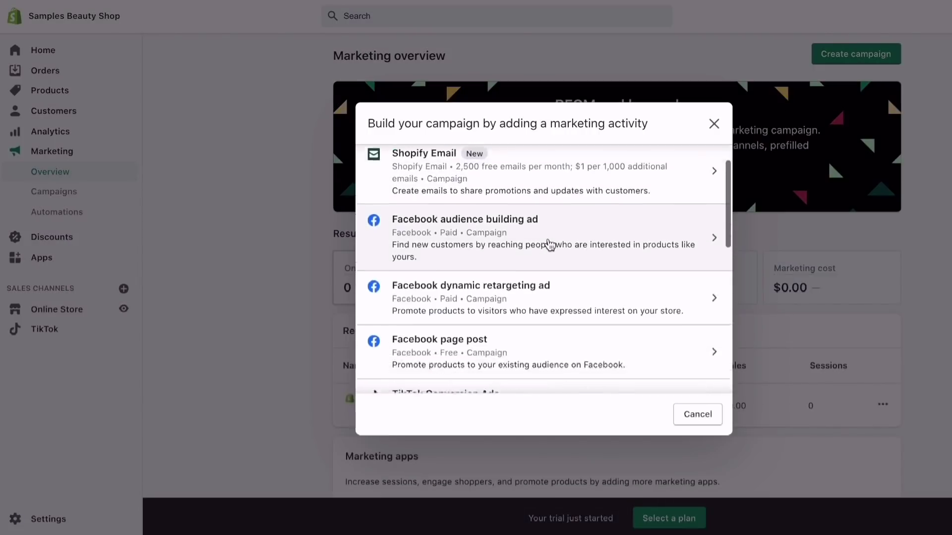
{"action": "left_click", "coordinate": [548, 300]}
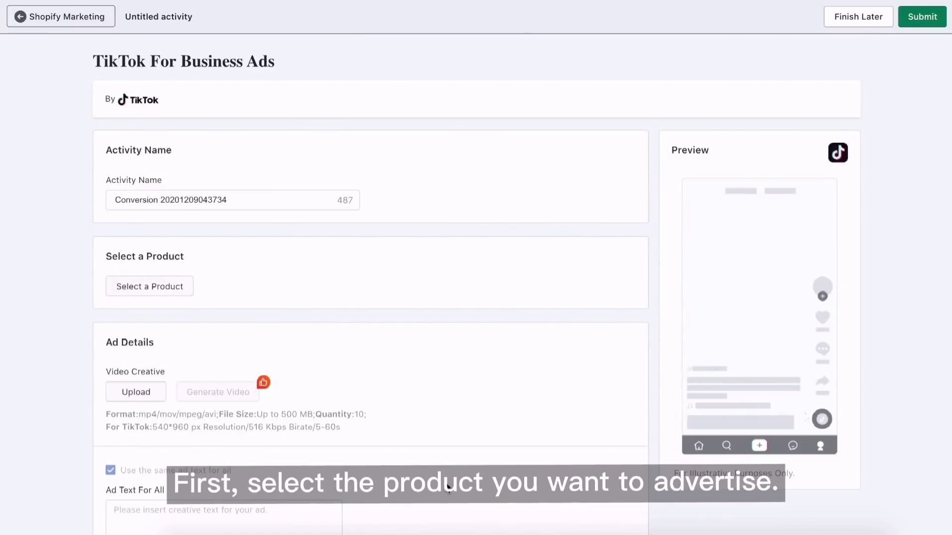
{"action": "left_click", "coordinate": [169, 289]}
{"action": "left_click", "coordinate": [304, 162]}
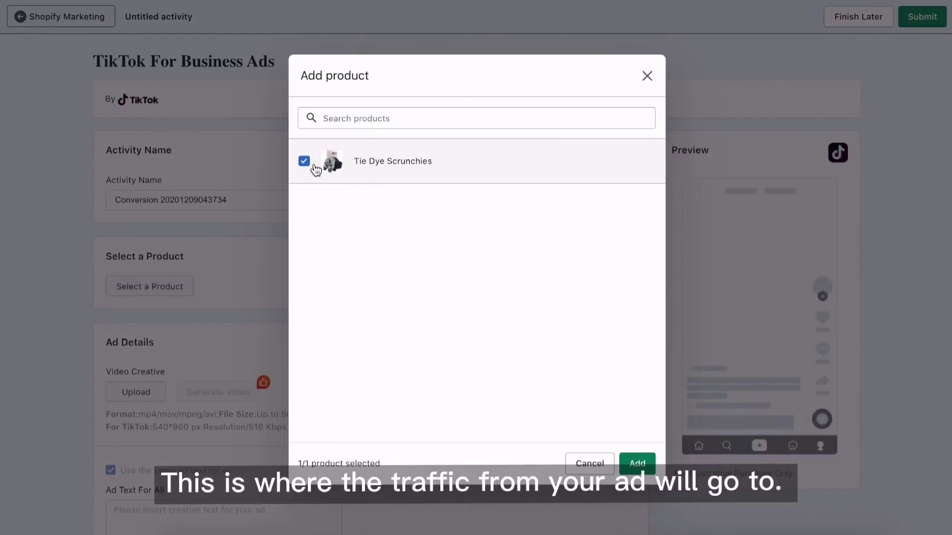
{"action": "left_click", "coordinate": [638, 467]}
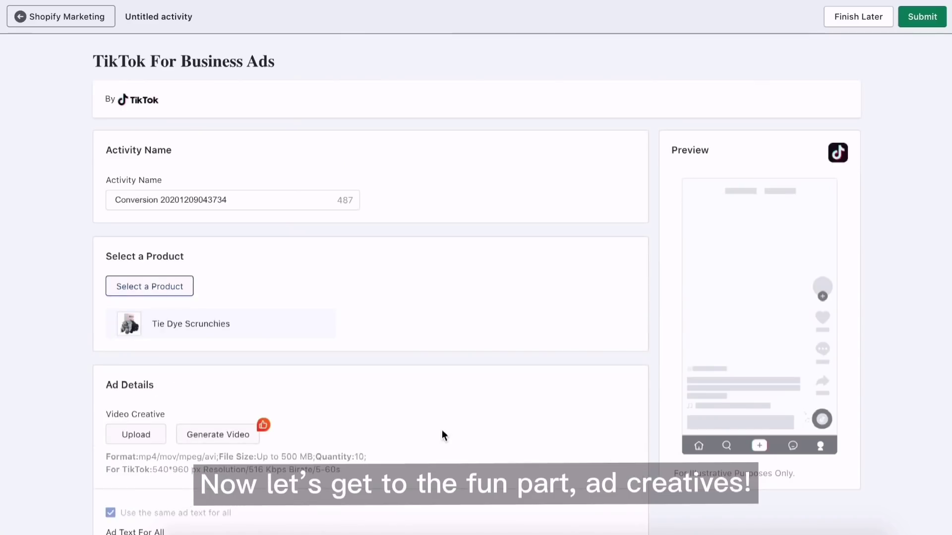
{"action": "scroll", "coordinate": [439, 435], "scroll_direction": "down", "scroll_amount": 4}
{"action": "scroll", "coordinate": [438, 436], "scroll_direction": "down", "scroll_amount": 1}
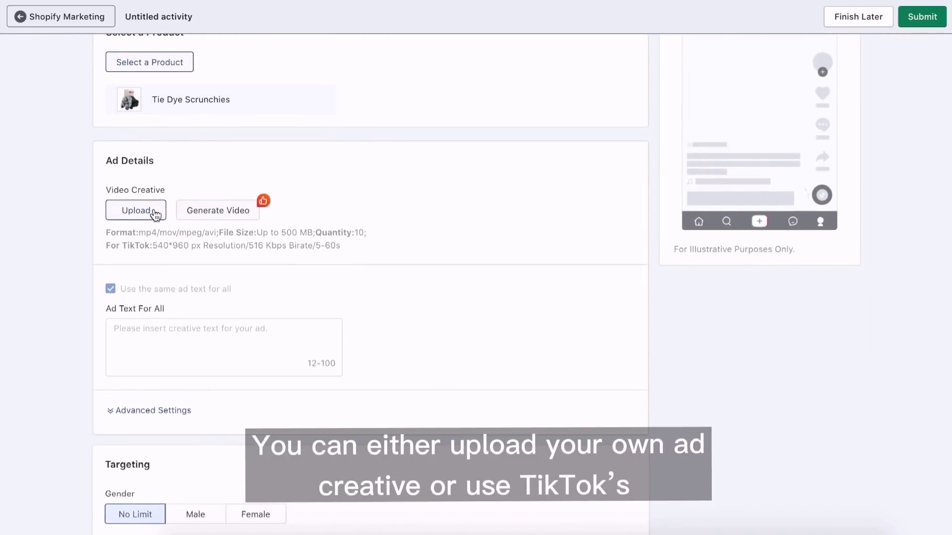
Add the first generated product video and write the ad text 'Save 20% on Beauty Essentials. Shop now'.
{"action": "left_click", "coordinate": [219, 212]}
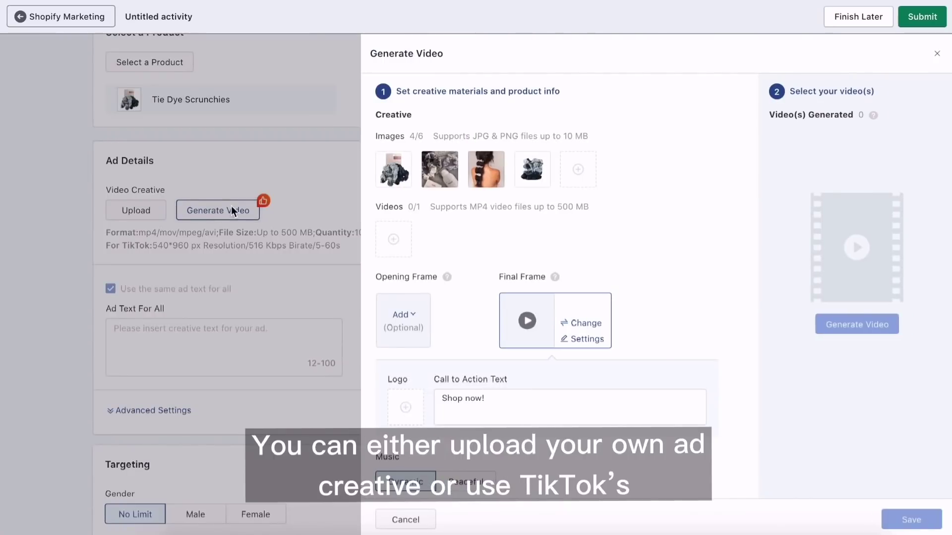
{"action": "scroll", "coordinate": [393, 238], "scroll_direction": "down", "scroll_amount": 6}
{"action": "left_click", "coordinate": [400, 475]}
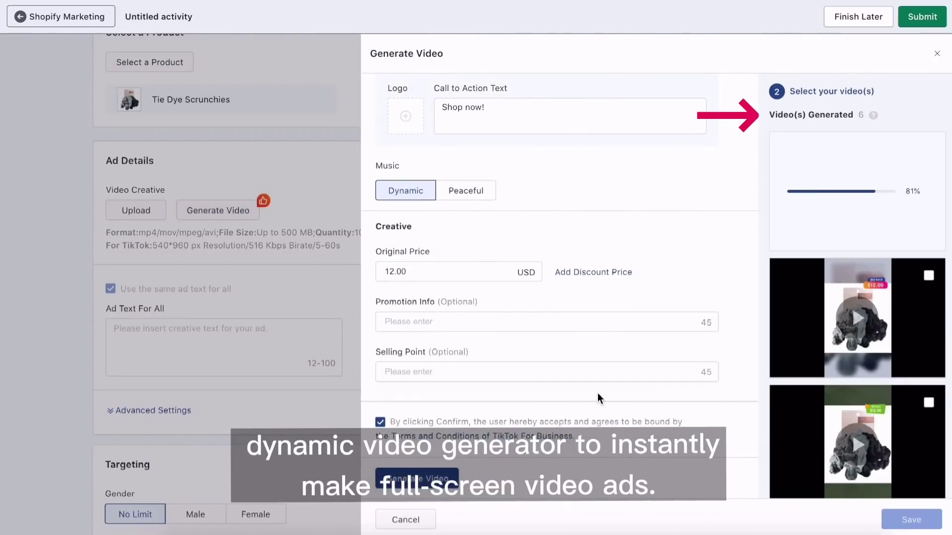
{"action": "left_click", "coordinate": [928, 148]}
{"action": "left_click", "coordinate": [896, 521]}
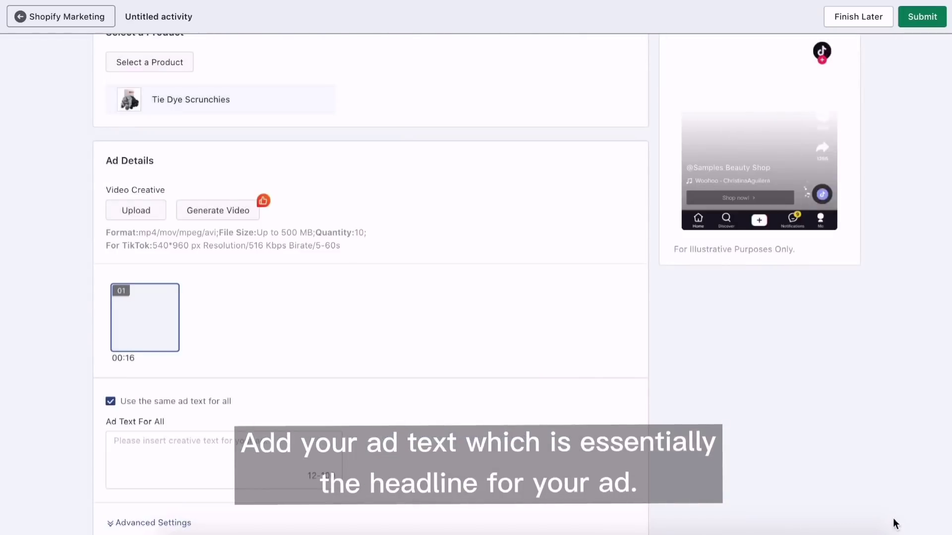
{"action": "left_click", "coordinate": [250, 441]}
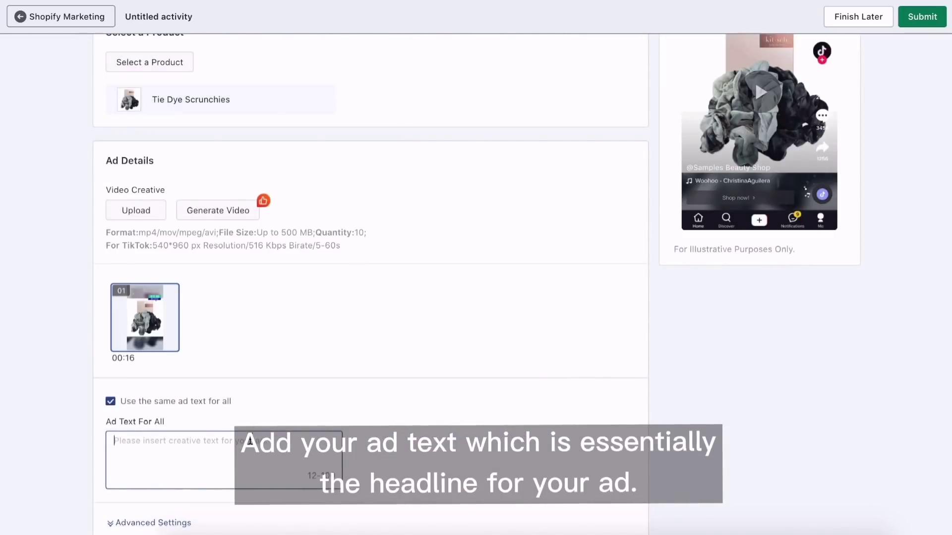
{"action": "type", "text": "Save 20% "}
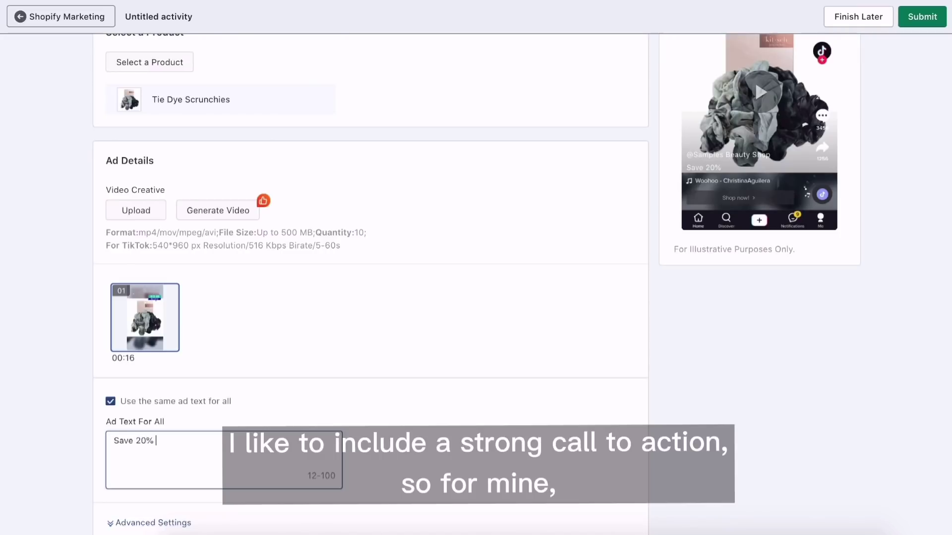
{"action": "type", "text": "on Beauty Essent"}
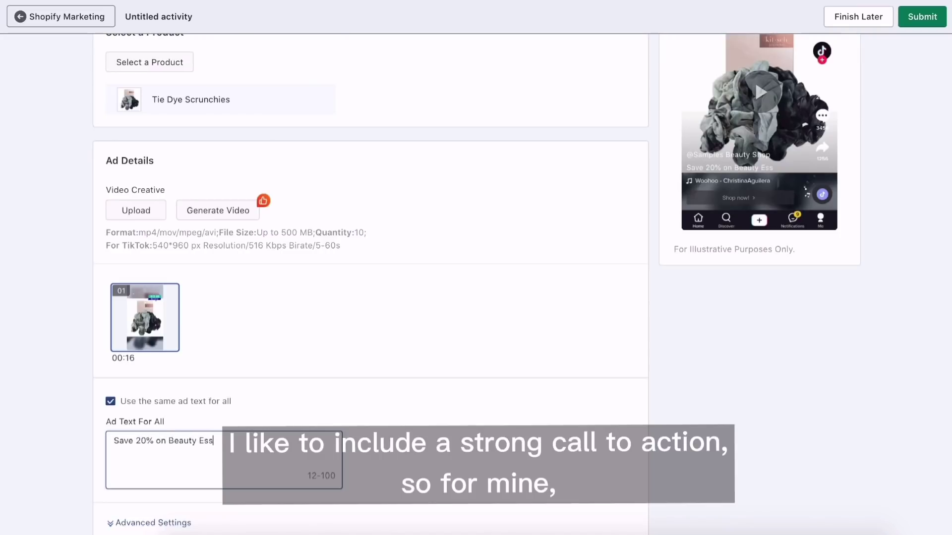
{"action": "type", "text": "ials. Shop now"}
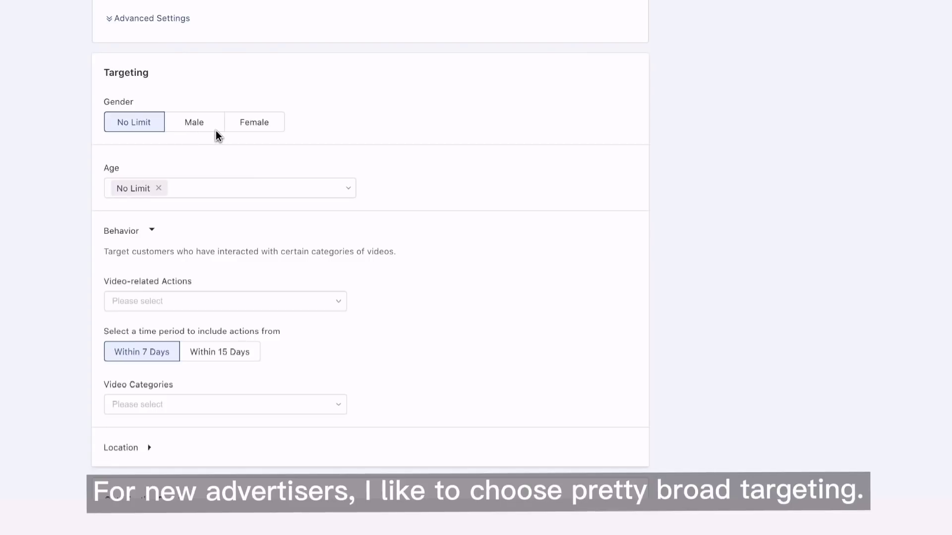
{"action": "left_click", "coordinate": [188, 127]}
{"action": "left_click", "coordinate": [246, 127]}
{"action": "left_click", "coordinate": [143, 128]}
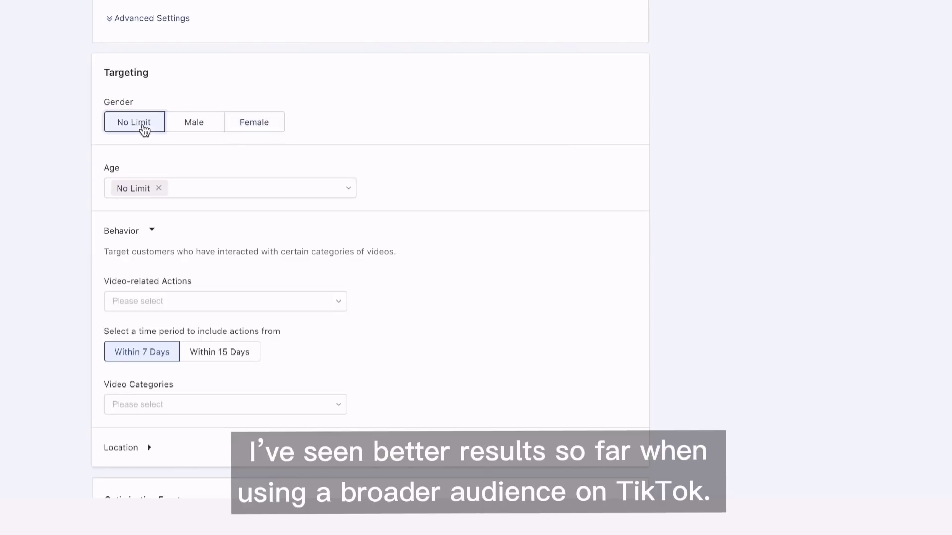
{"action": "left_click", "coordinate": [159, 188]}
{"action": "left_click", "coordinate": [180, 191]}
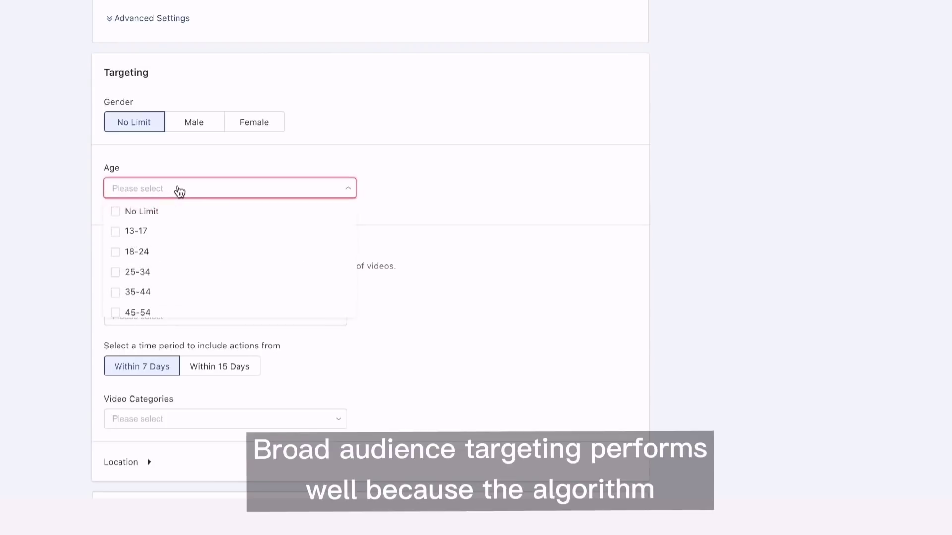
{"action": "scroll", "coordinate": [167, 274], "scroll_direction": "down", "scroll_amount": 1}
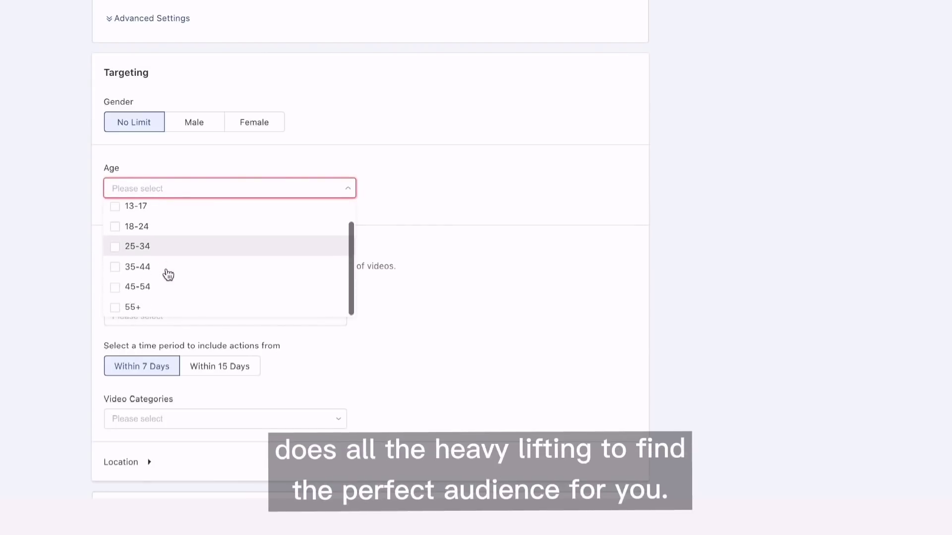
{"action": "scroll", "coordinate": [165, 273], "scroll_direction": "up", "scroll_amount": 1}
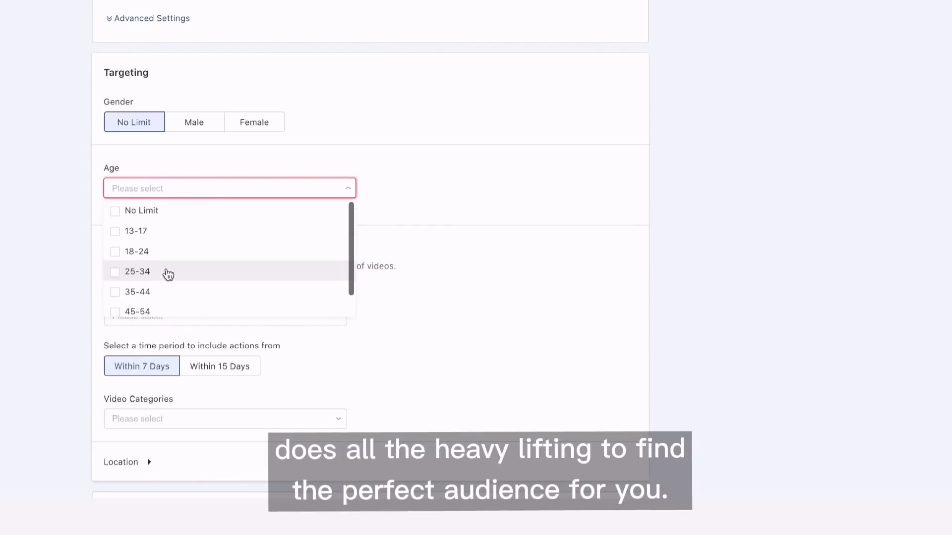
{"action": "left_click", "coordinate": [115, 211]}
{"action": "left_click", "coordinate": [61, 201]}
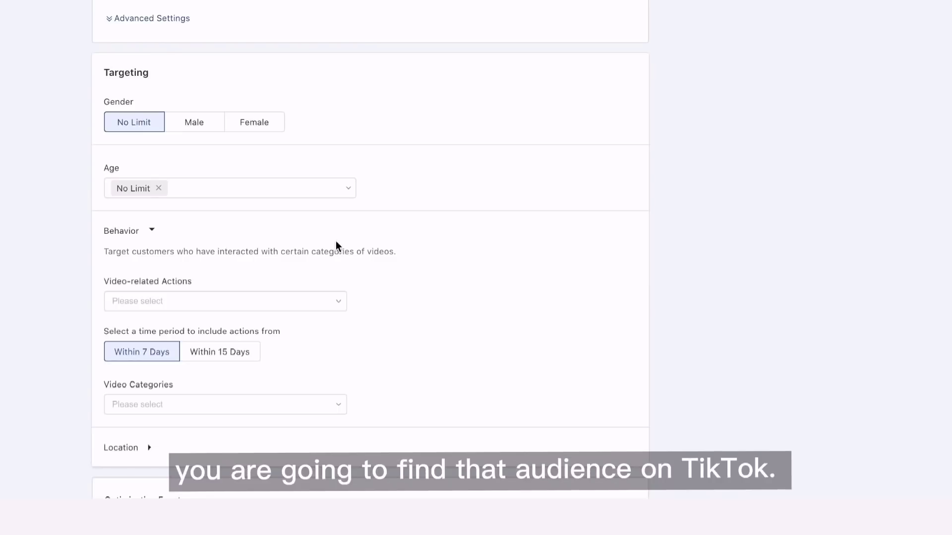
Target the Watched to End, Liked, Commented and Shared video-related actions.
{"action": "left_click", "coordinate": [152, 232]}
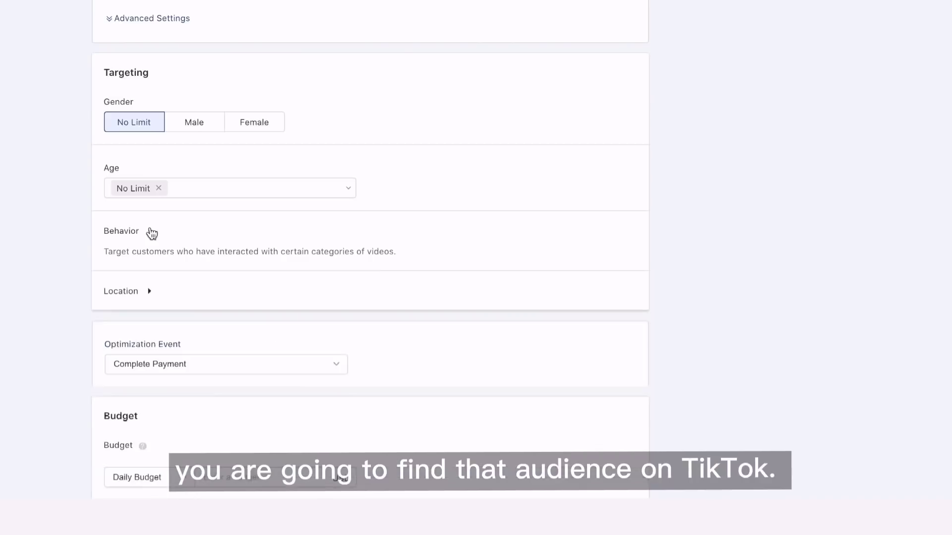
{"action": "left_click", "coordinate": [150, 233]}
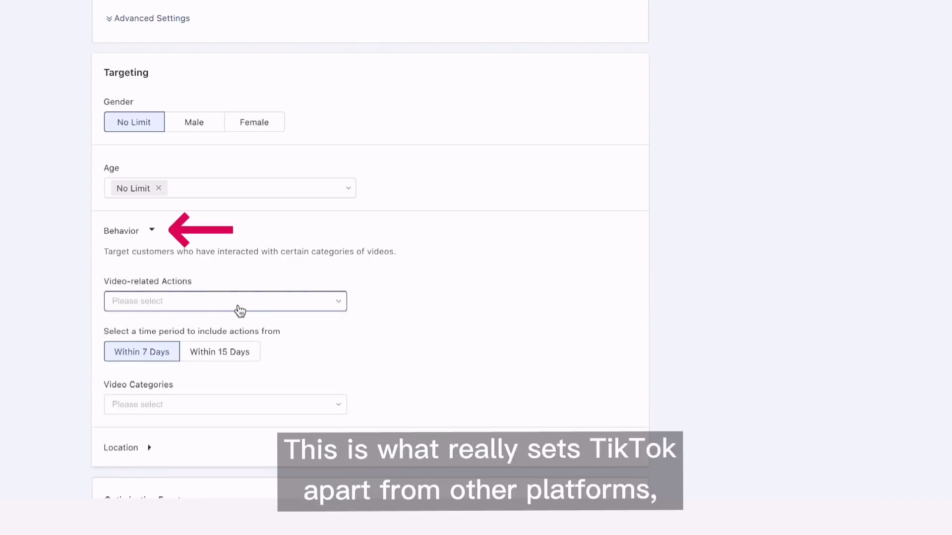
{"action": "left_click", "coordinate": [240, 311]}
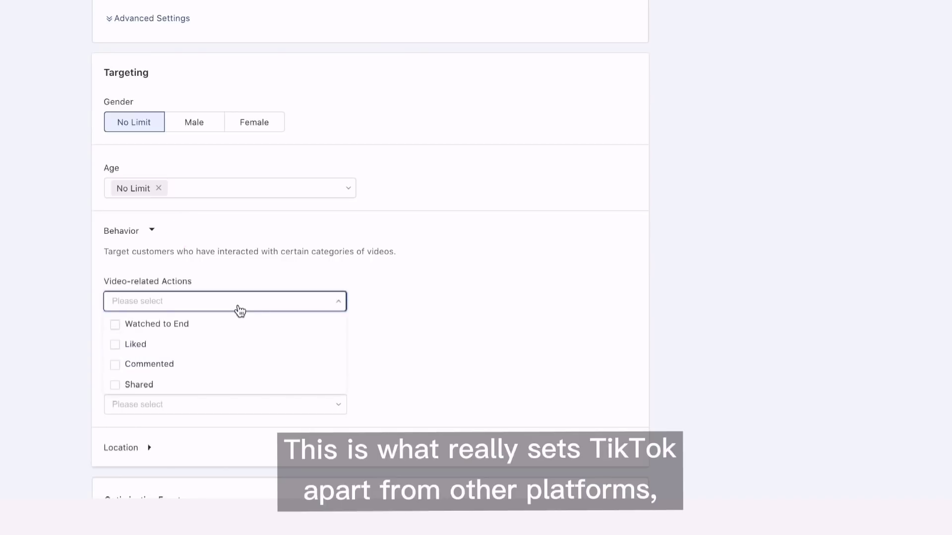
{"action": "left_click", "coordinate": [229, 309]}
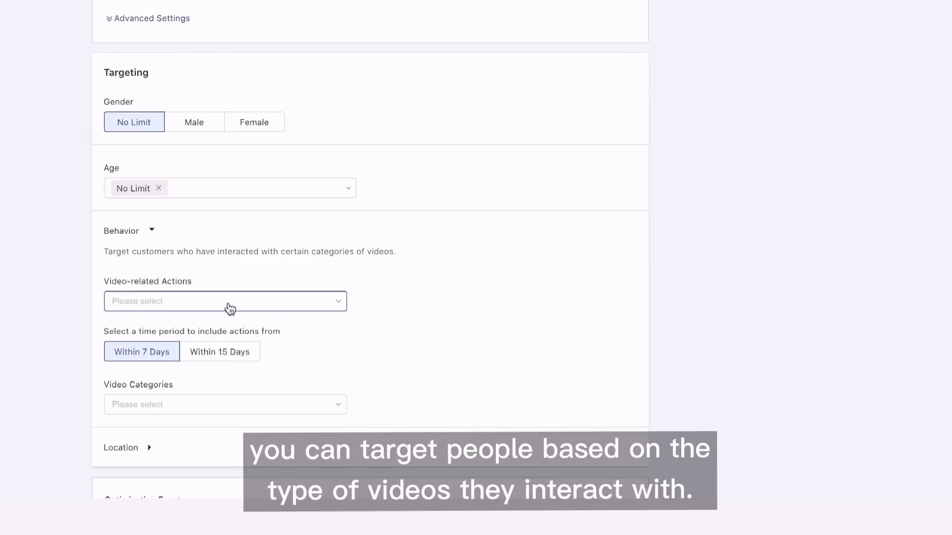
{"action": "left_click", "coordinate": [230, 308]}
{"action": "left_click", "coordinate": [179, 328]}
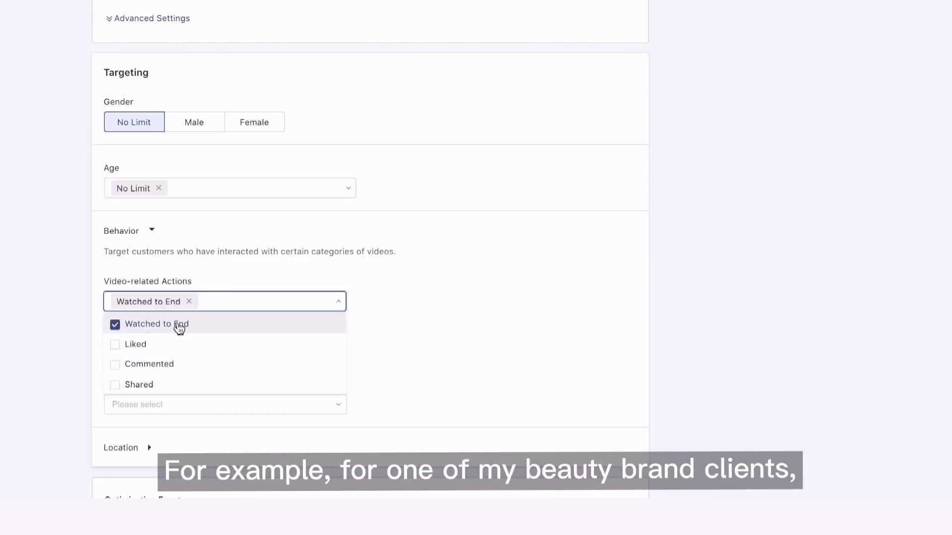
{"action": "left_click", "coordinate": [149, 346]}
{"action": "left_click", "coordinate": [166, 366]}
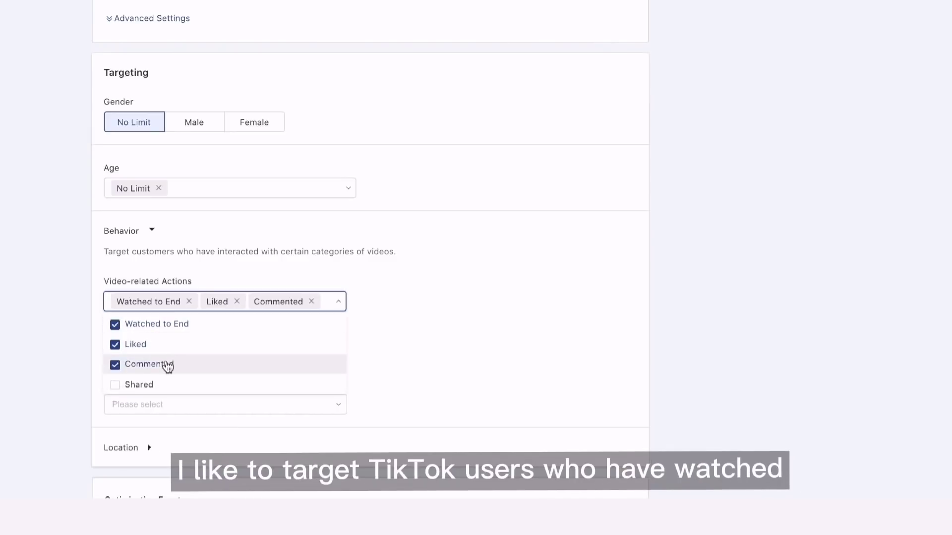
{"action": "left_click", "coordinate": [144, 389]}
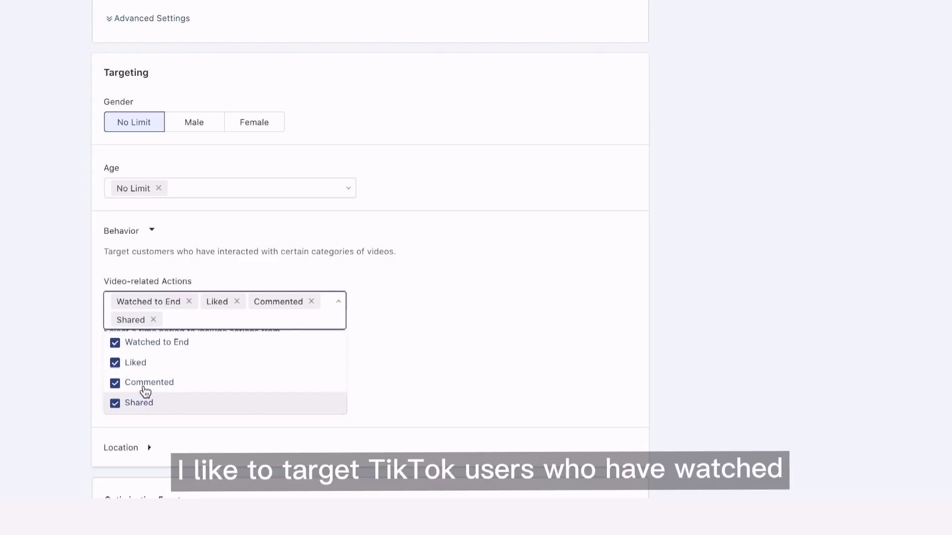
{"action": "left_click", "coordinate": [76, 377]}
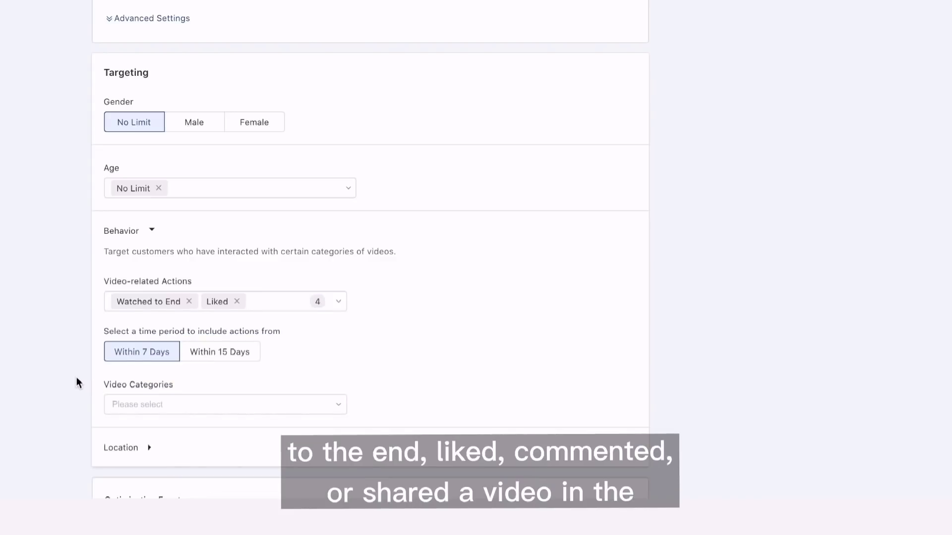
Limit the behavior targeting to the Beauty&Care video category.
{"action": "left_click", "coordinate": [139, 411]}
{"action": "scroll", "coordinate": [166, 357], "scroll_direction": "down", "scroll_amount": 5}
{"action": "scroll", "coordinate": [166, 357], "scroll_direction": "down", "scroll_amount": 1}
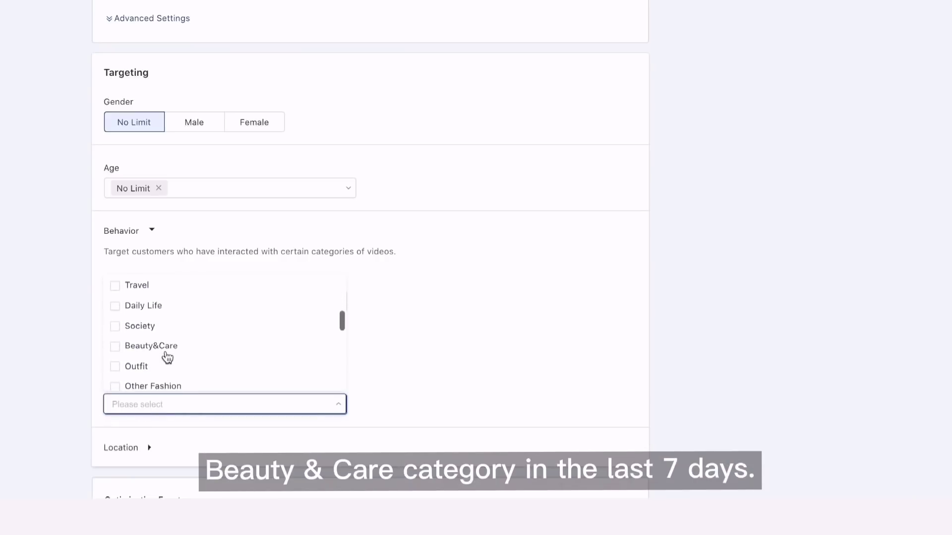
{"action": "left_click", "coordinate": [166, 350]}
{"action": "left_click", "coordinate": [71, 342]}
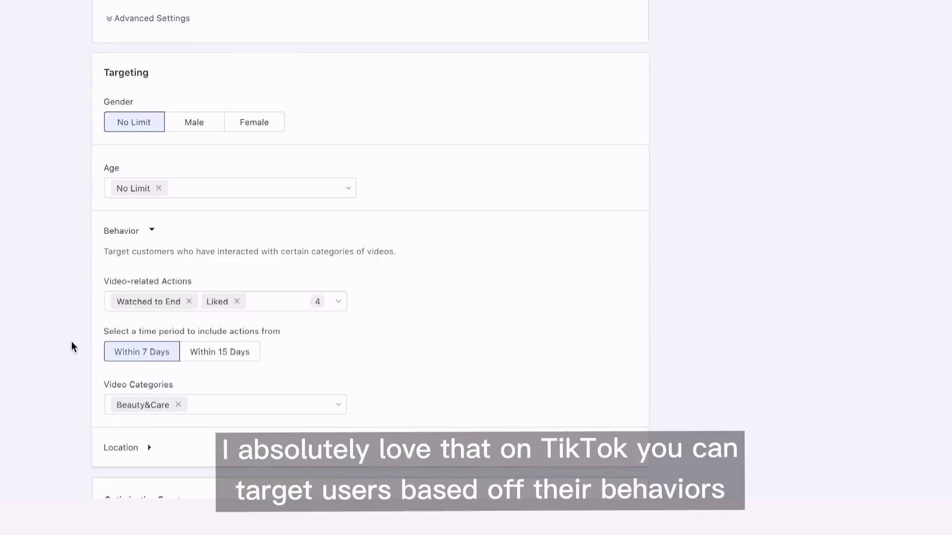
{"action": "scroll", "coordinate": [71, 342], "scroll_direction": "down", "scroll_amount": 2}
{"action": "scroll", "coordinate": [71, 343], "scroll_direction": "down", "scroll_amount": 1}
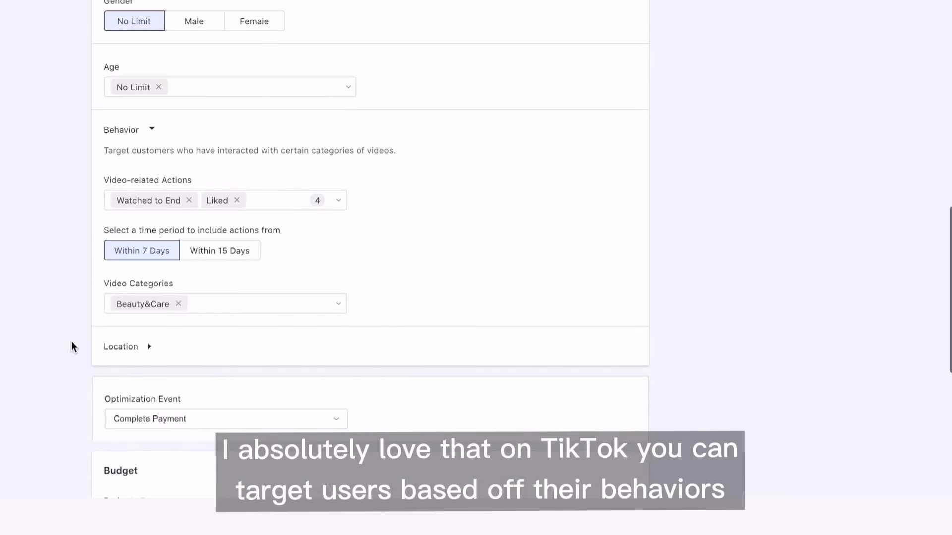
{"action": "scroll", "coordinate": [71, 341], "scroll_direction": "up", "scroll_amount": 1}
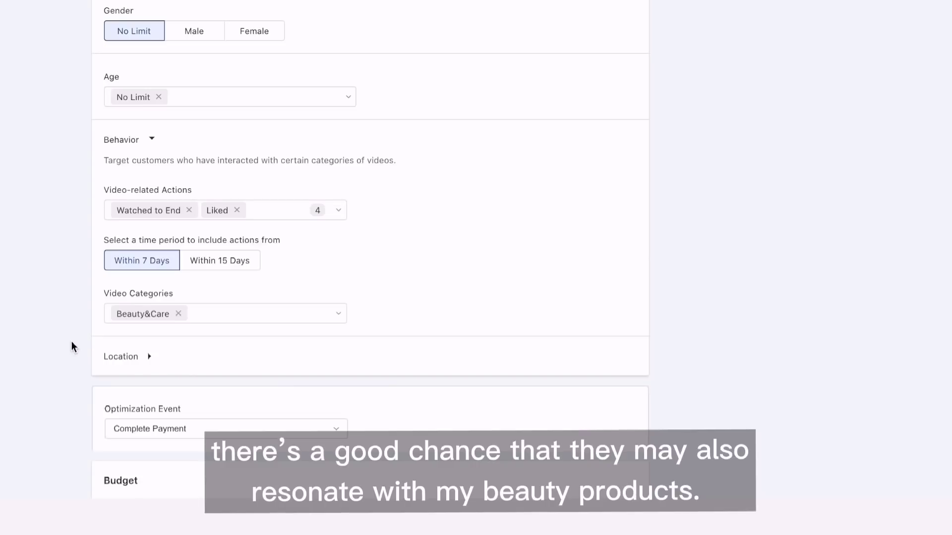
{"action": "scroll", "coordinate": [72, 346], "scroll_direction": "down", "scroll_amount": 4}
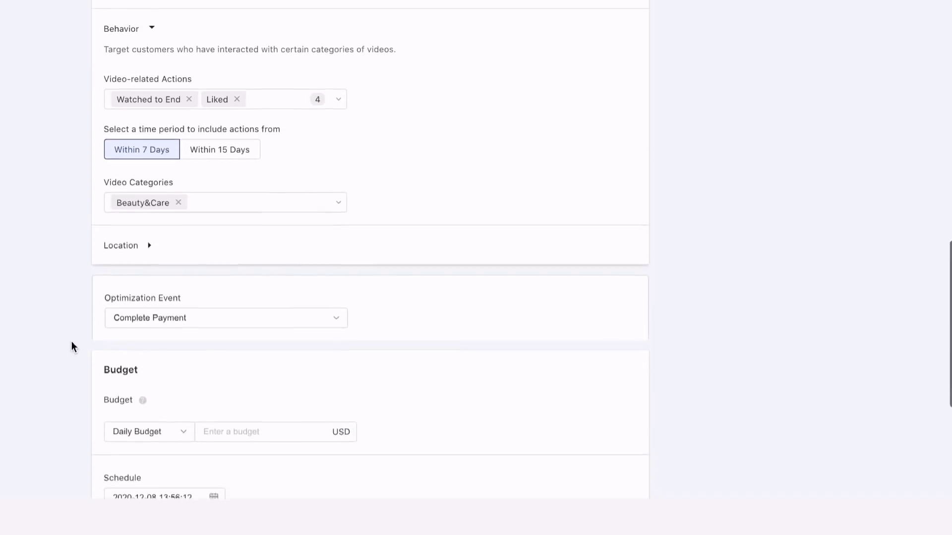
{"action": "left_click", "coordinate": [156, 267]}
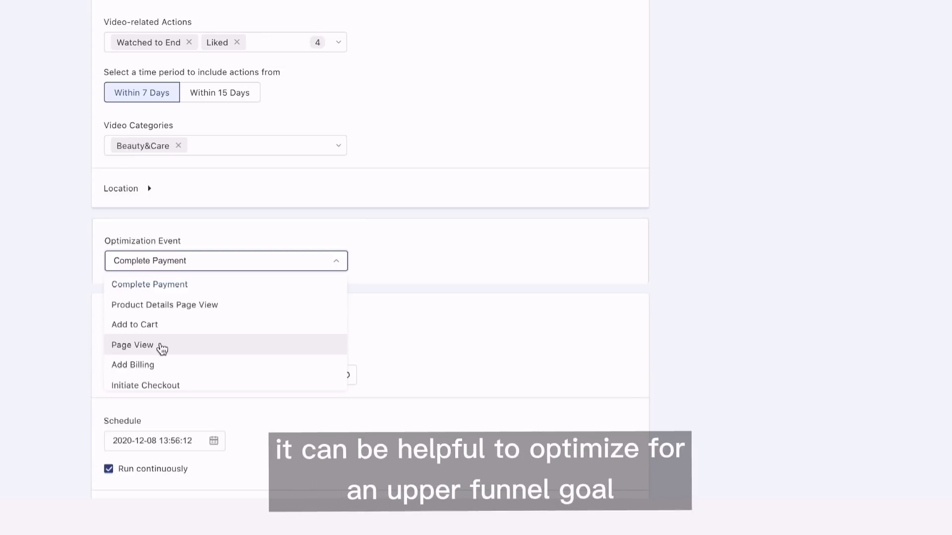
{"action": "left_click", "coordinate": [162, 348]}
{"action": "left_click", "coordinate": [167, 266]}
{"action": "left_click", "coordinate": [167, 327]}
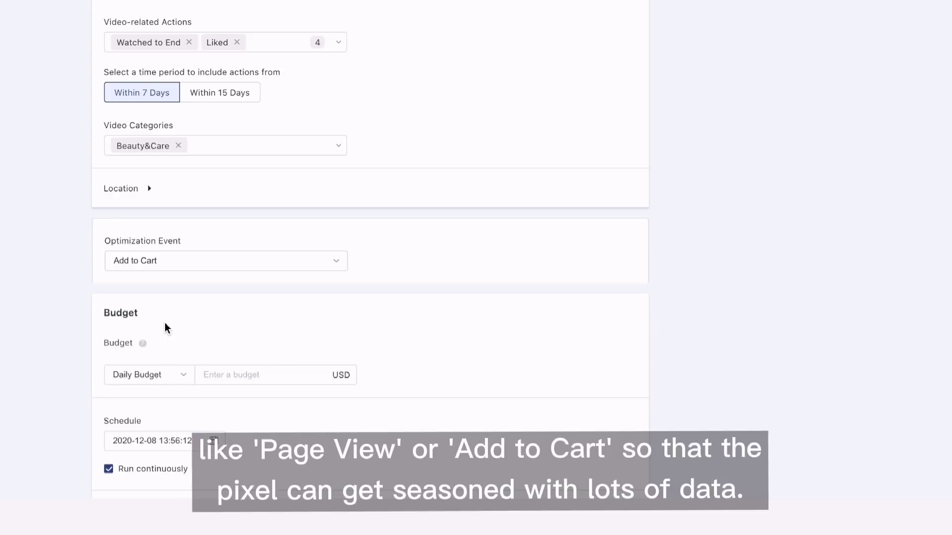
{"action": "left_click", "coordinate": [166, 265]}
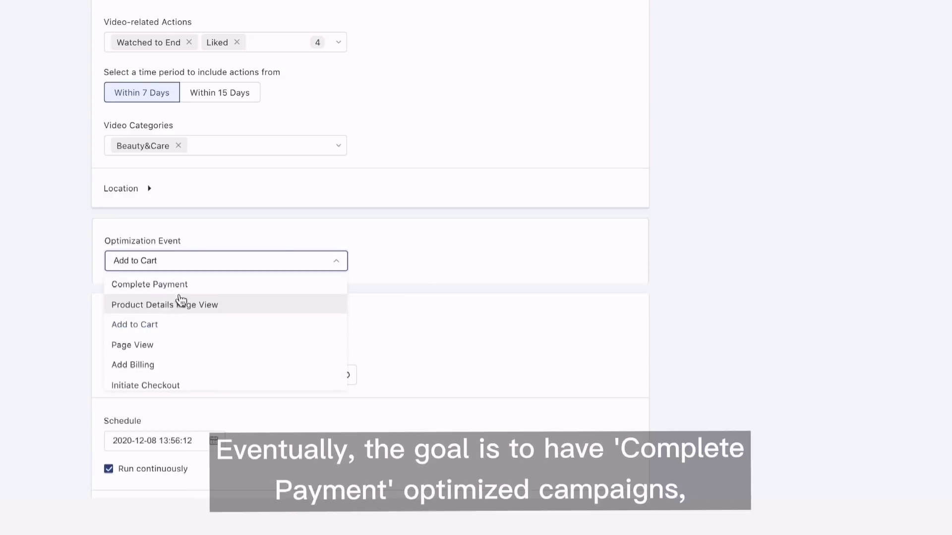
{"action": "left_click", "coordinate": [176, 286]}
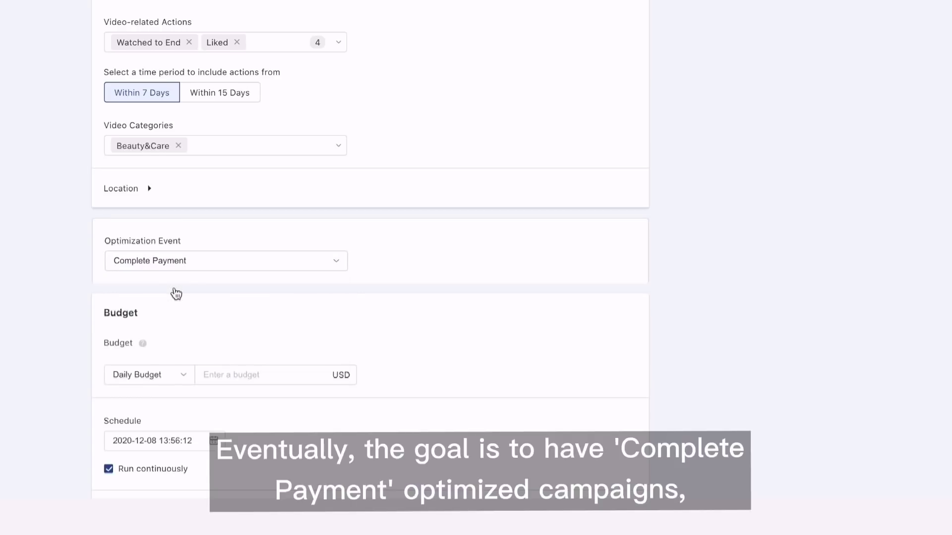
{"action": "scroll", "coordinate": [176, 294], "scroll_direction": "down", "scroll_amount": 2}
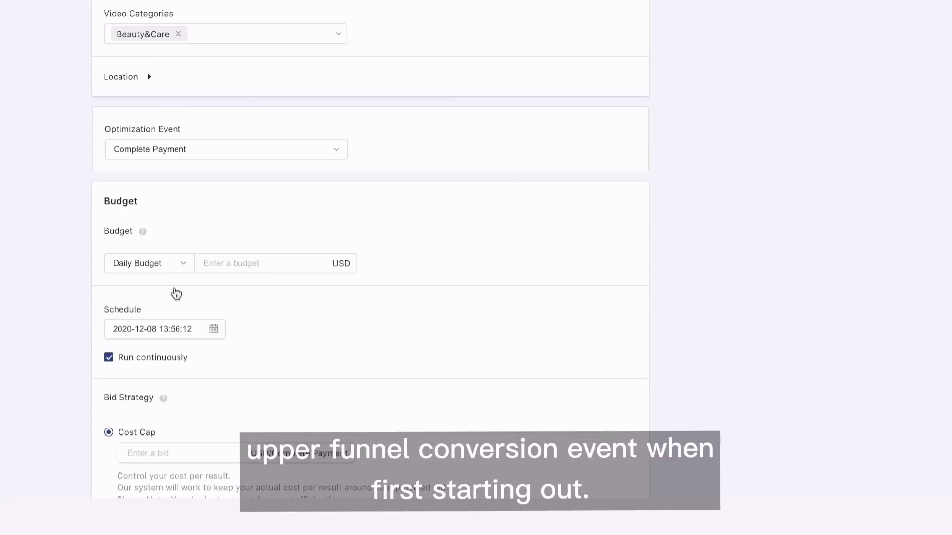
Enter a 20.00 USD daily budget, replacing the 10.00 first typed.
{"action": "scroll", "coordinate": [174, 284], "scroll_direction": "down", "scroll_amount": 1}
{"action": "left_click", "coordinate": [249, 233]}
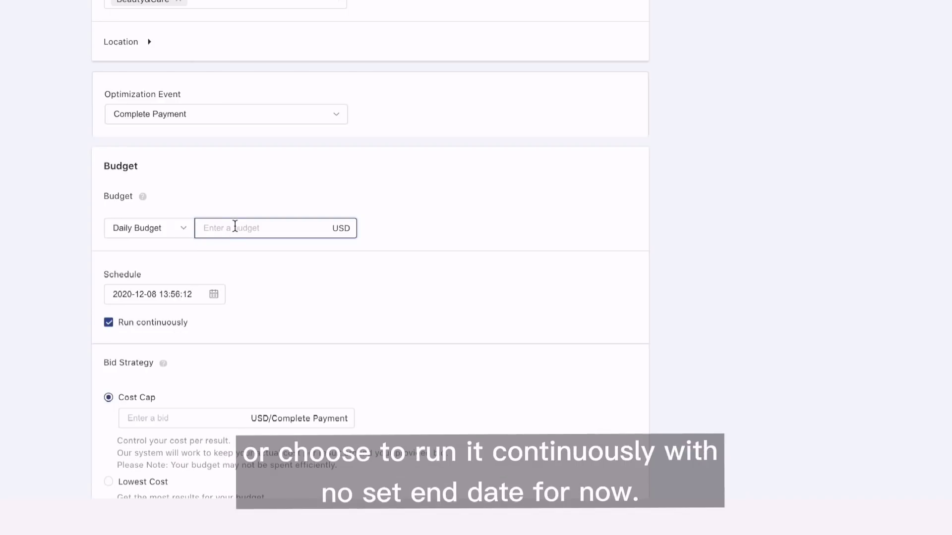
{"action": "type", "text": "10.00"}
{"action": "left_click", "coordinate": [426, 226]}
{"action": "triple_click", "coordinate": [264, 226]}
{"action": "type", "text": "20.00"}
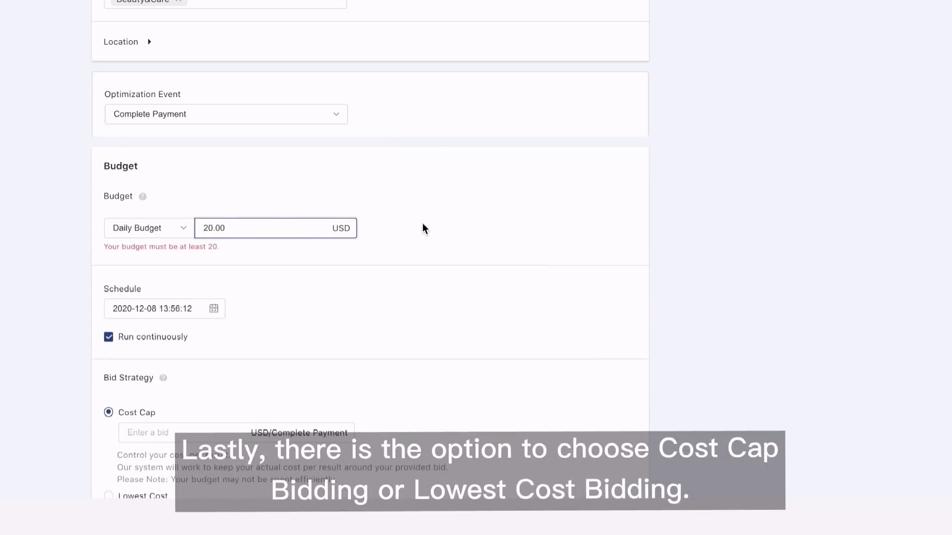
{"action": "left_click", "coordinate": [424, 228]}
{"action": "scroll", "coordinate": [257, 375], "scroll_direction": "down", "scroll_amount": 1}
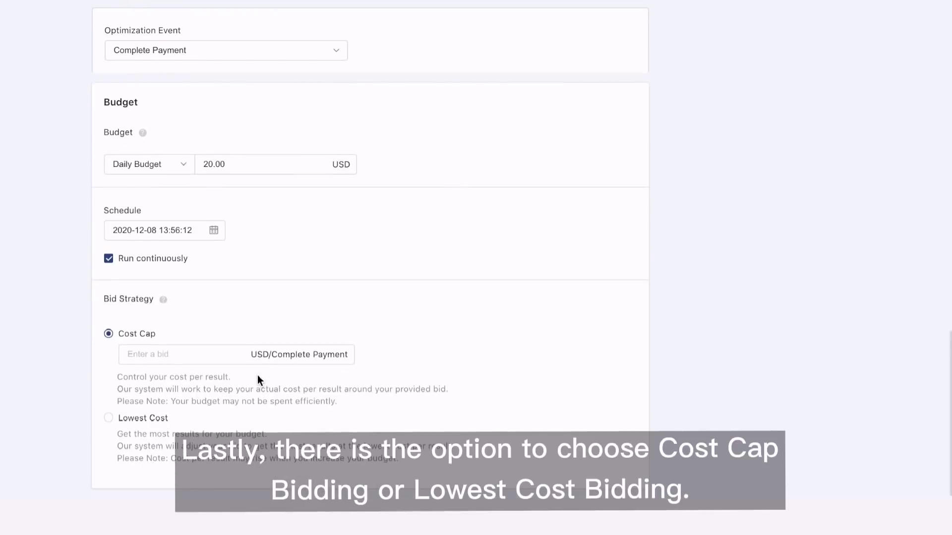
Enter a 10.00 Cost Cap bid, replacing 4.00, then choose the Lowest Cost bid strategy.
{"action": "left_click", "coordinate": [208, 358]}
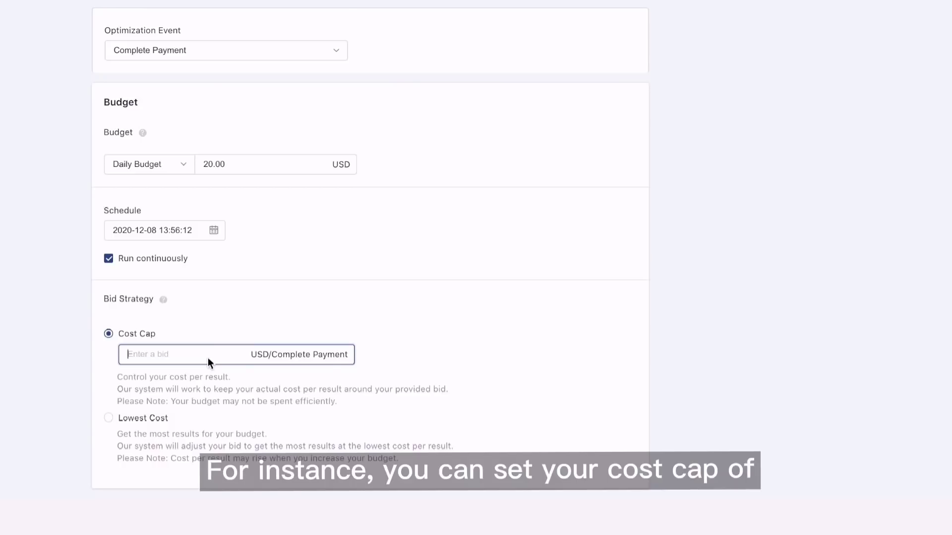
{"action": "type", "text": "4.00"}
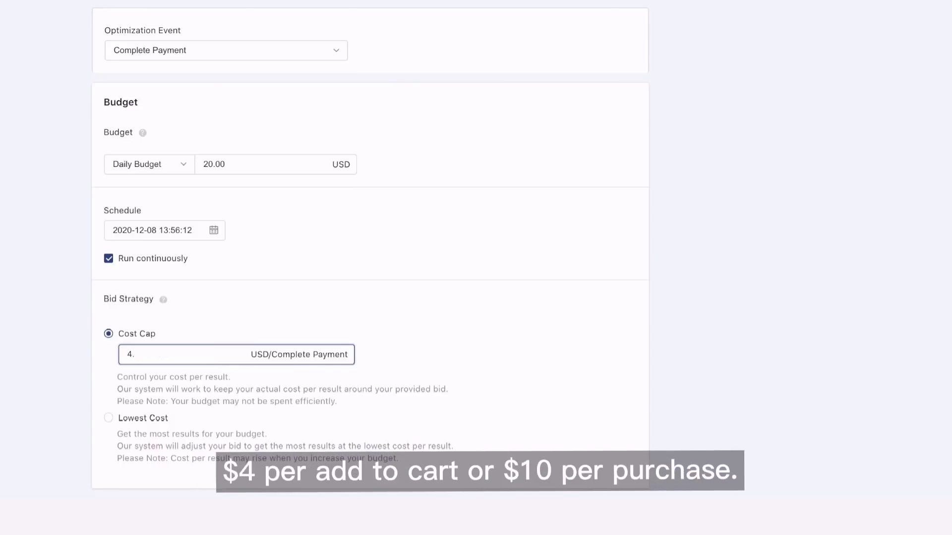
{"action": "double_click", "coordinate": [206, 353]}
{"action": "type", "text": "10.00"}
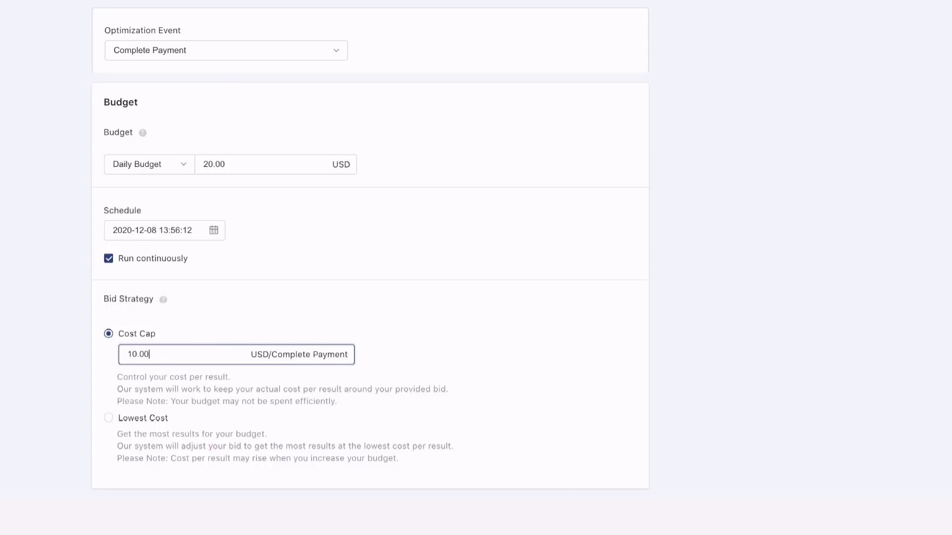
{"action": "left_click", "coordinate": [108, 417]}
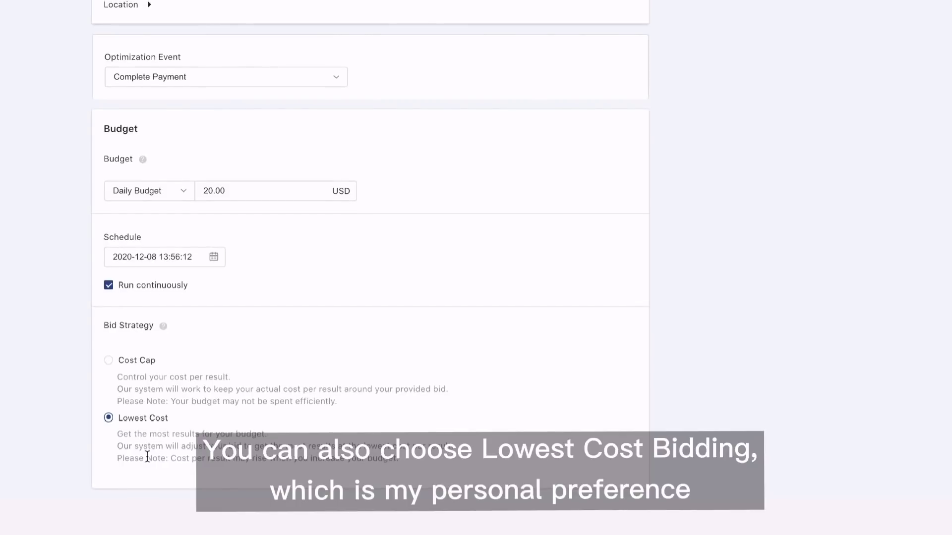